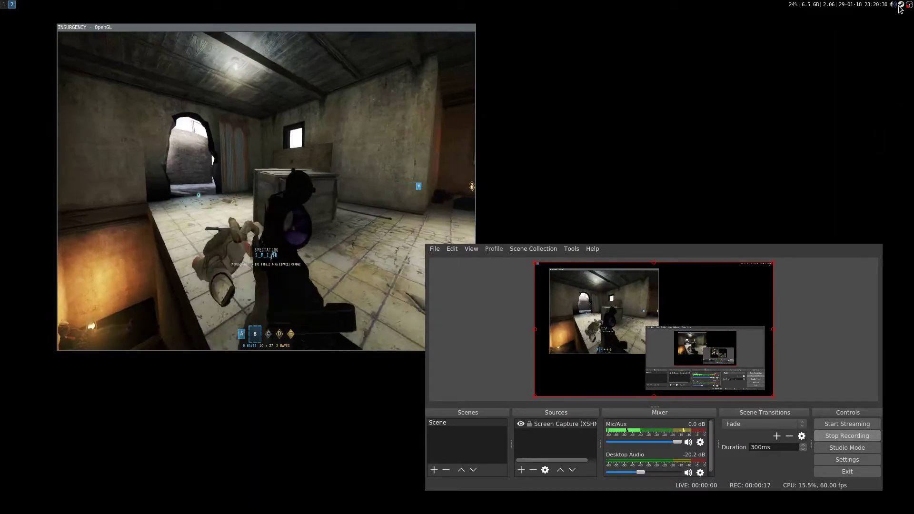
pyautogui.moveTo(896, 8)
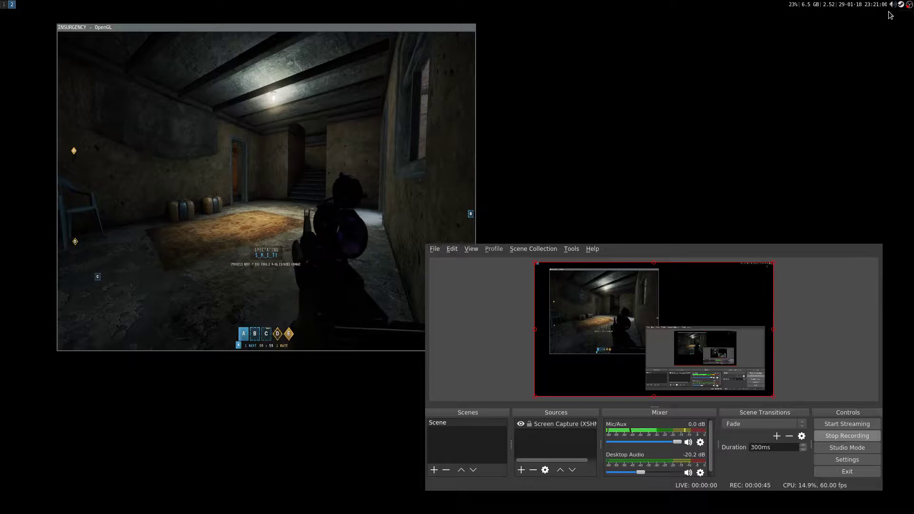
pyautogui.click(894, 6)
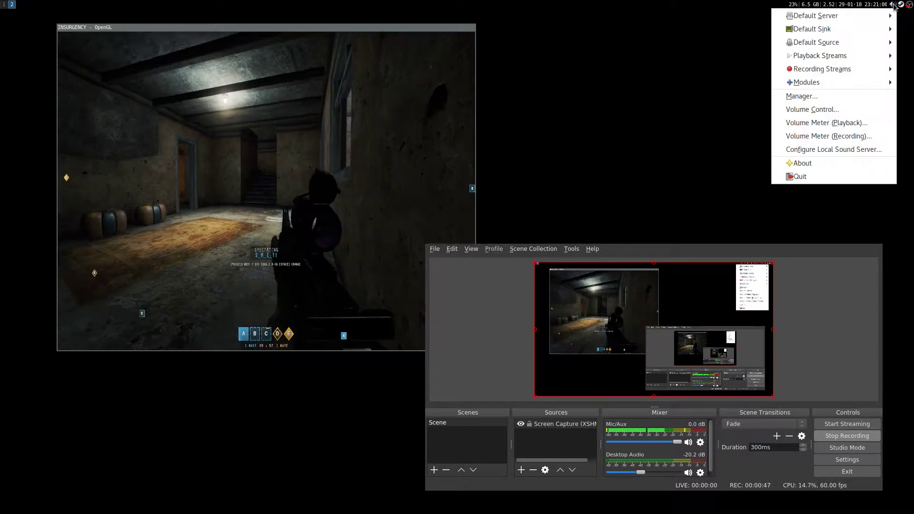
pyautogui.moveTo(880, 19)
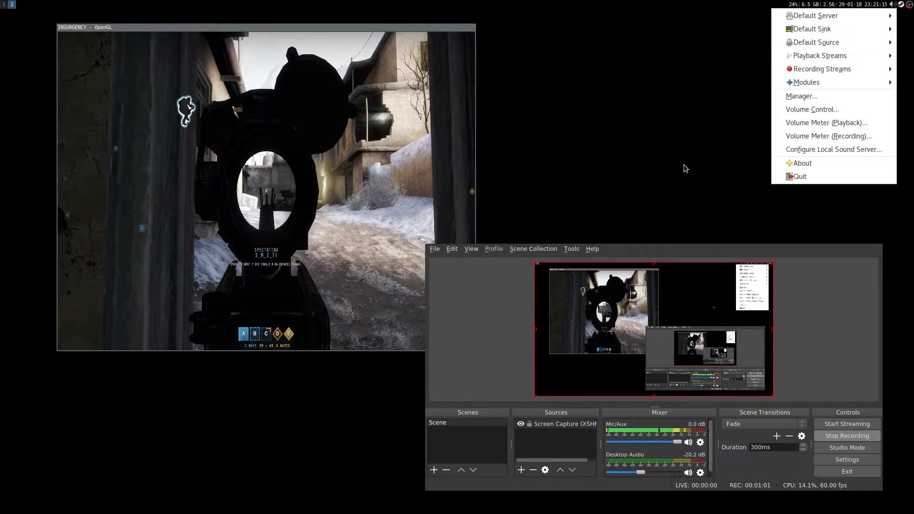
pyautogui.click(683, 165)
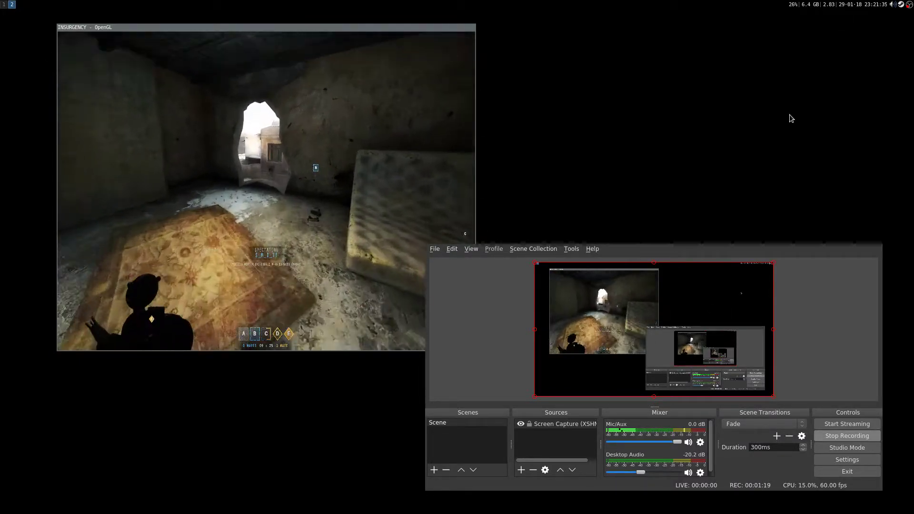
pyautogui.click(892, 5)
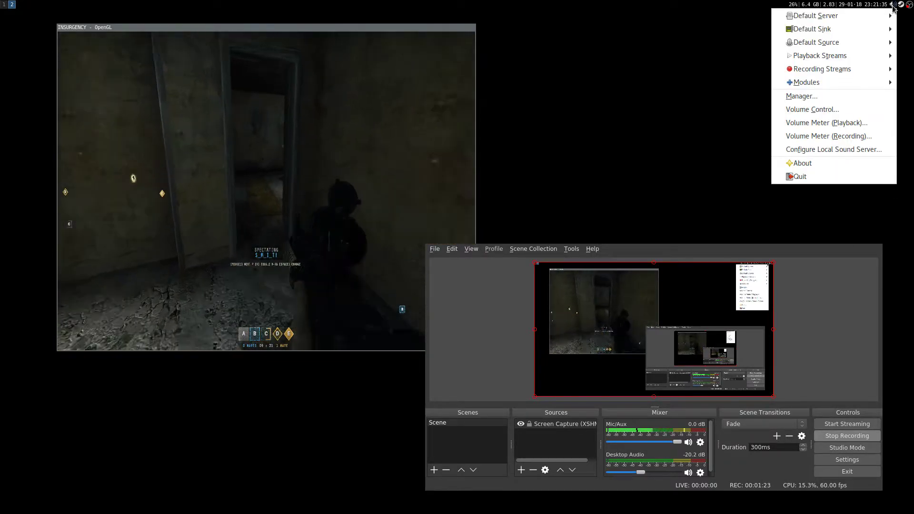
pyautogui.click(893, 6)
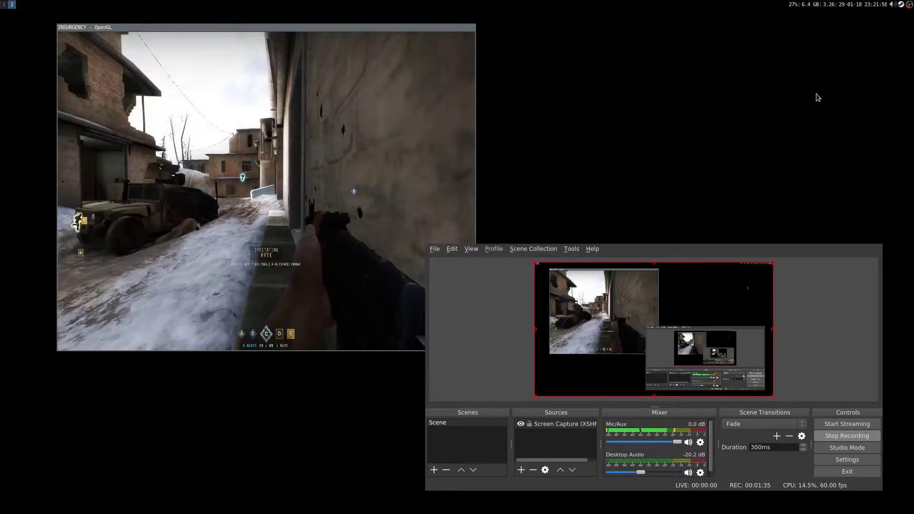
# Inspect the Portal 2 playback stream's properties and the output devices available to it
pyautogui.click(894, 4)
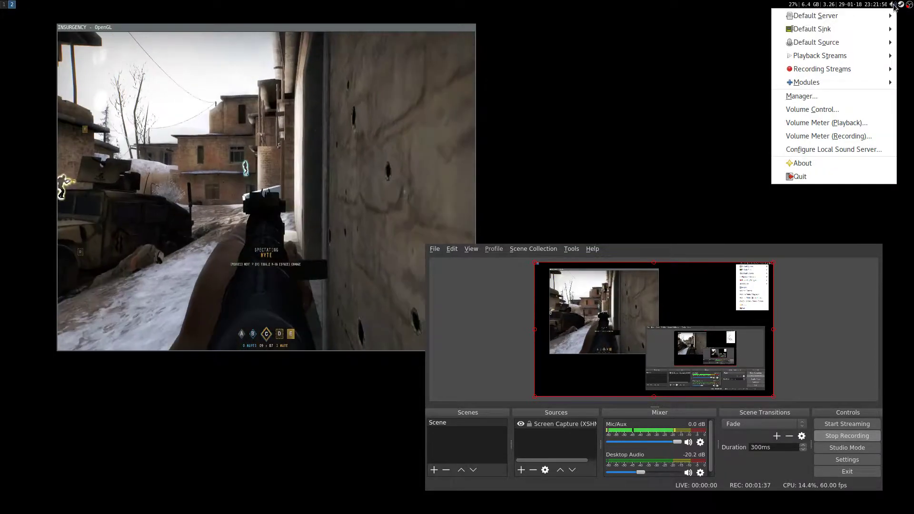
pyautogui.moveTo(810, 58)
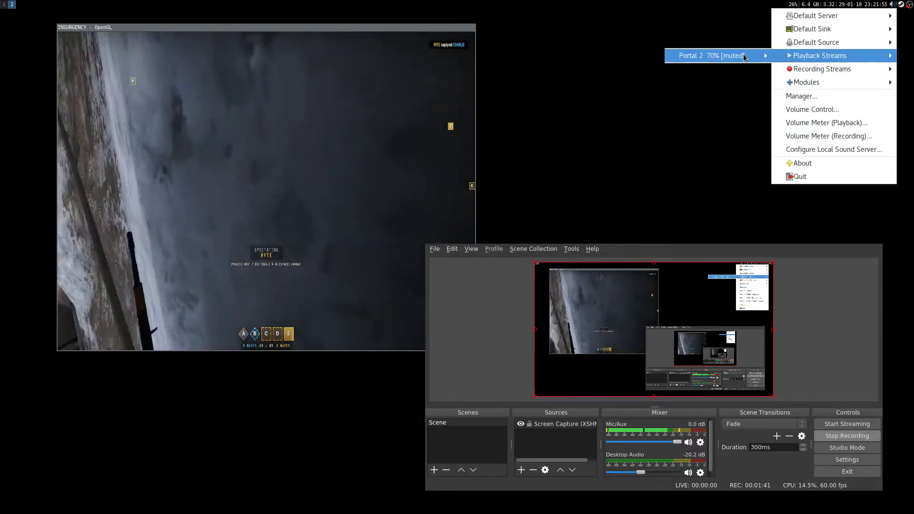
pyautogui.moveTo(741, 57)
pyautogui.moveTo(701, 57)
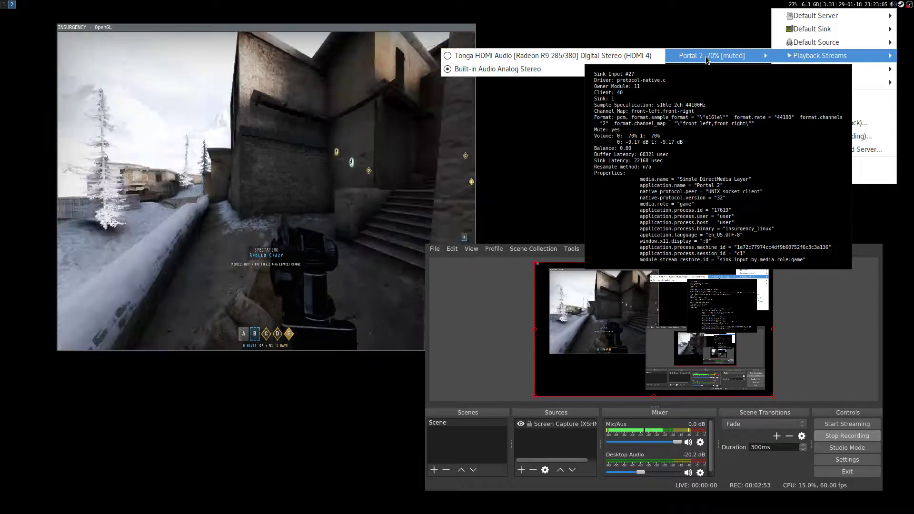
pyautogui.click(706, 59)
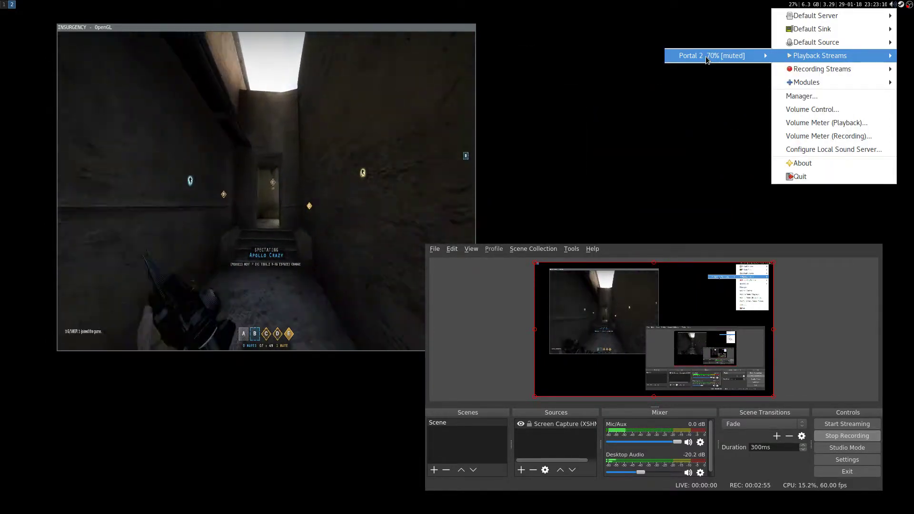
pyautogui.click(706, 56)
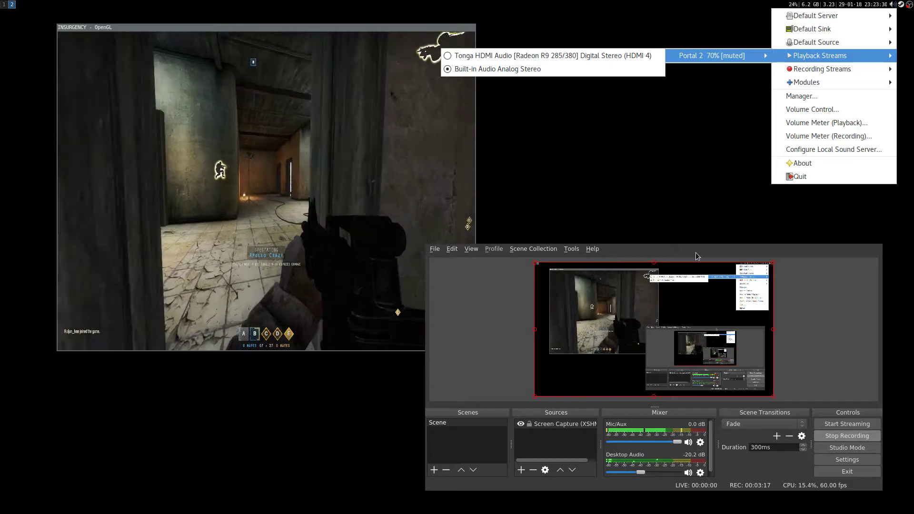
pyautogui.moveTo(714, 57)
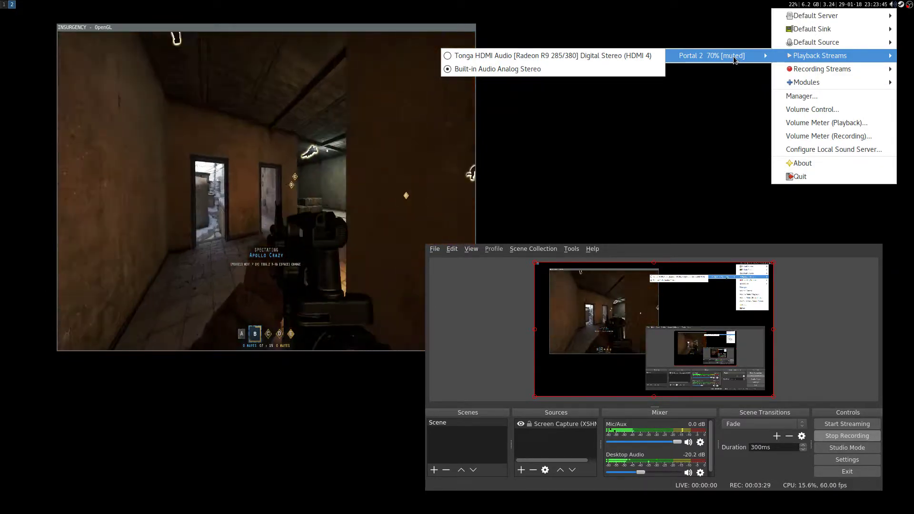
# Raise the Portal 2 playback stream's volume to 126%, toggling its mute on and off again, and leave the stream unmuted
pyautogui.moveTo(726, 58)
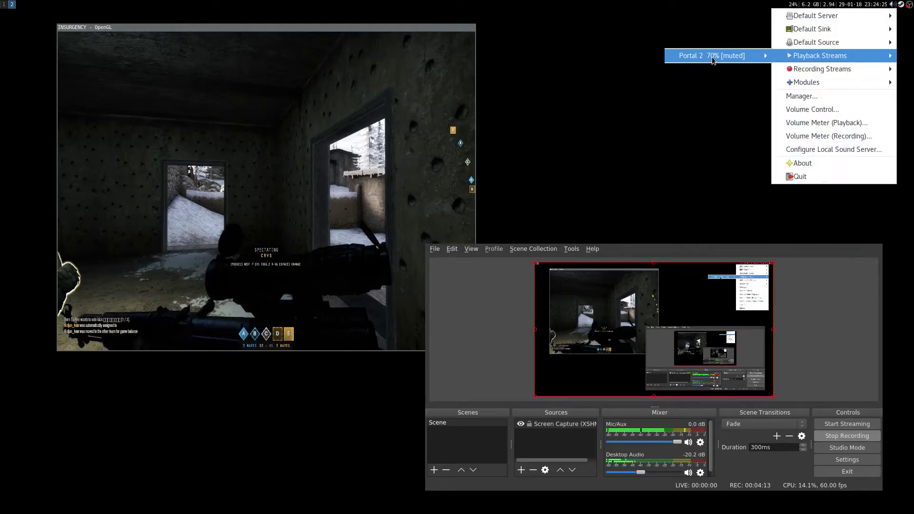
pyautogui.scroll(8, 713, 59)
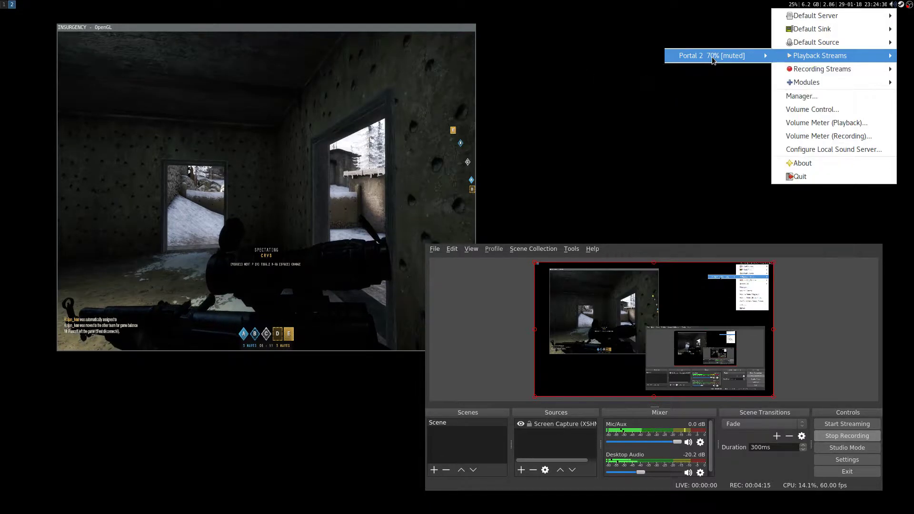
pyautogui.scroll(6, 713, 59)
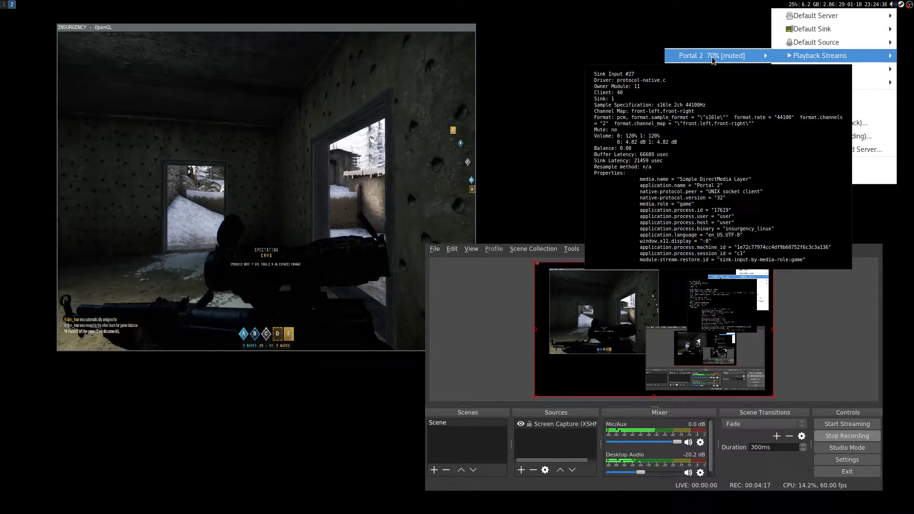
pyautogui.middleClick(713, 59)
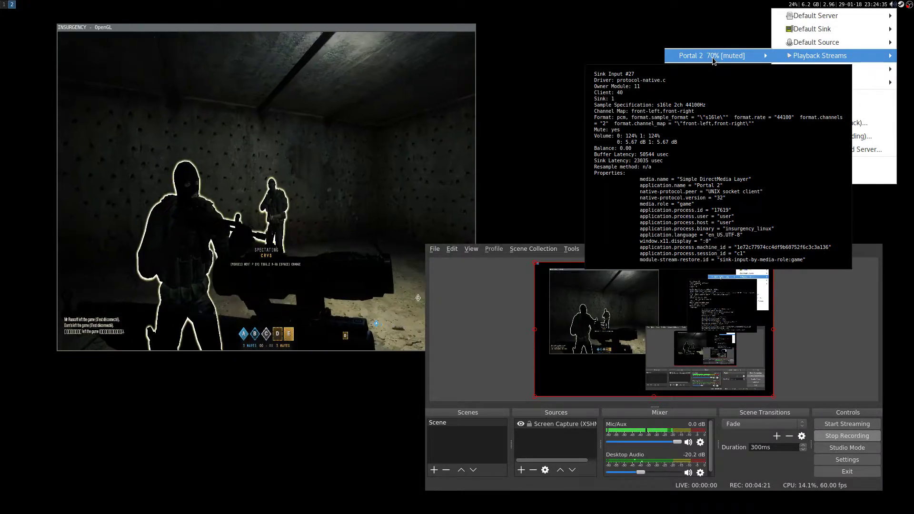
pyautogui.middleClick(713, 58)
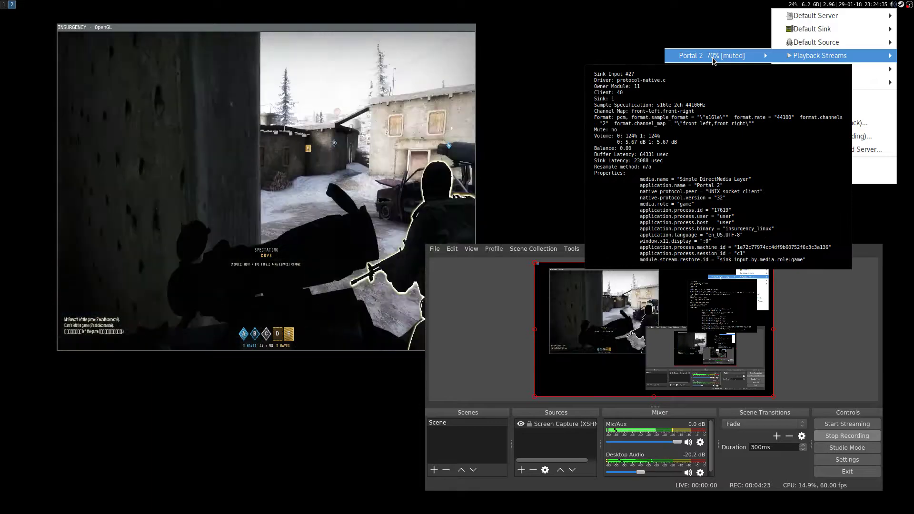
pyautogui.scroll(2, 713, 57)
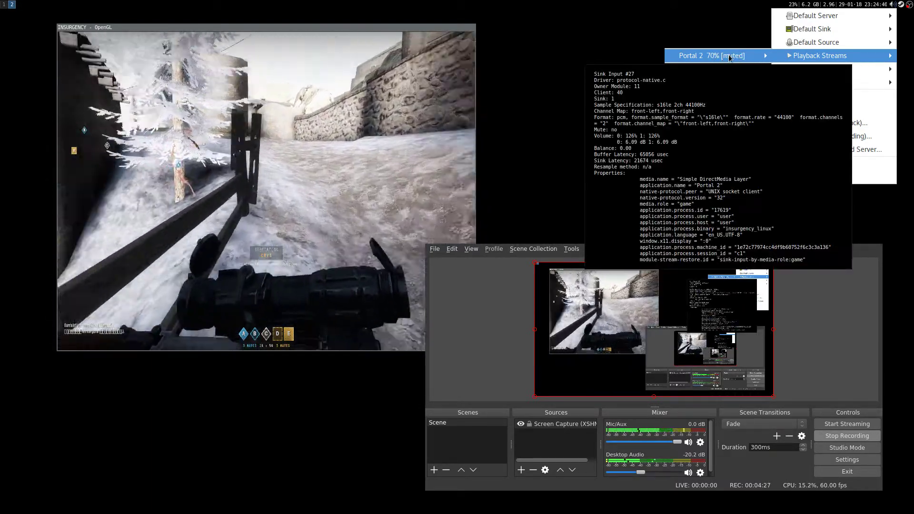
pyautogui.click(729, 60)
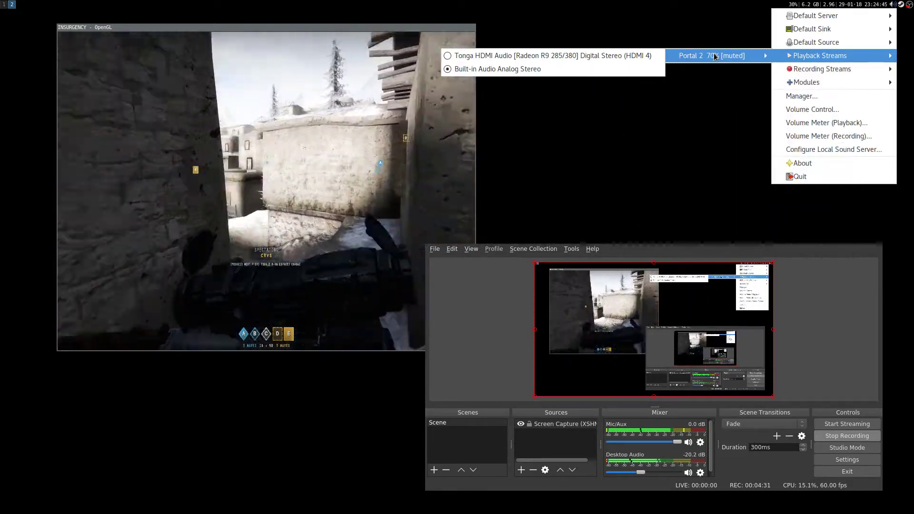
pyautogui.press('Escape')
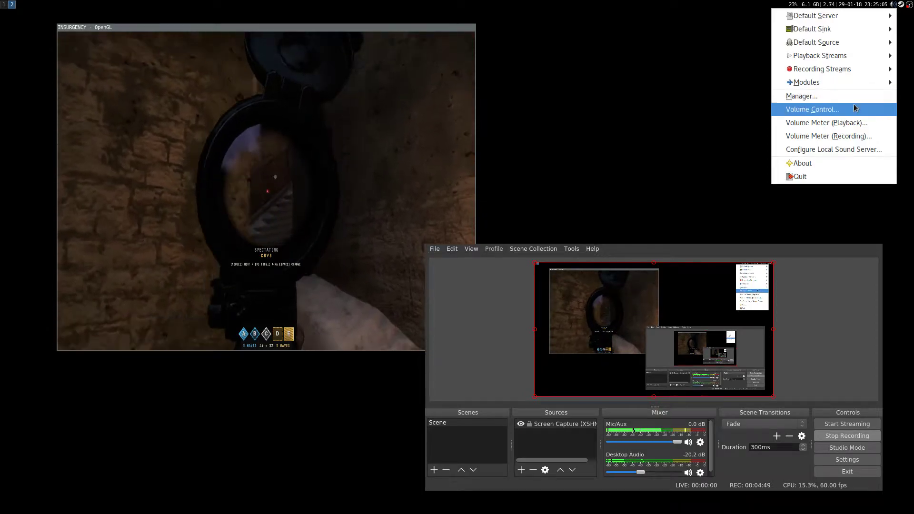
# Open Volume Control, review the playback streams and the OBS recording streams, and close it
pyautogui.click(855, 109)
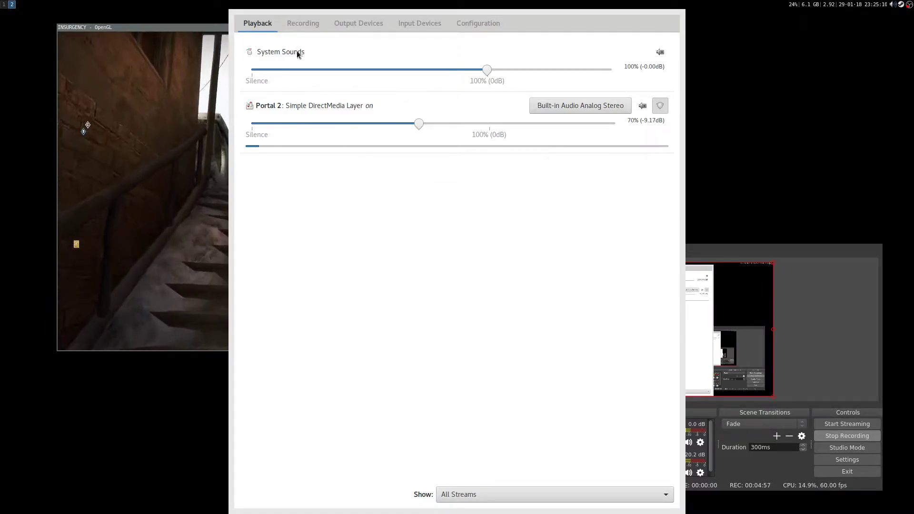
pyautogui.click(303, 24)
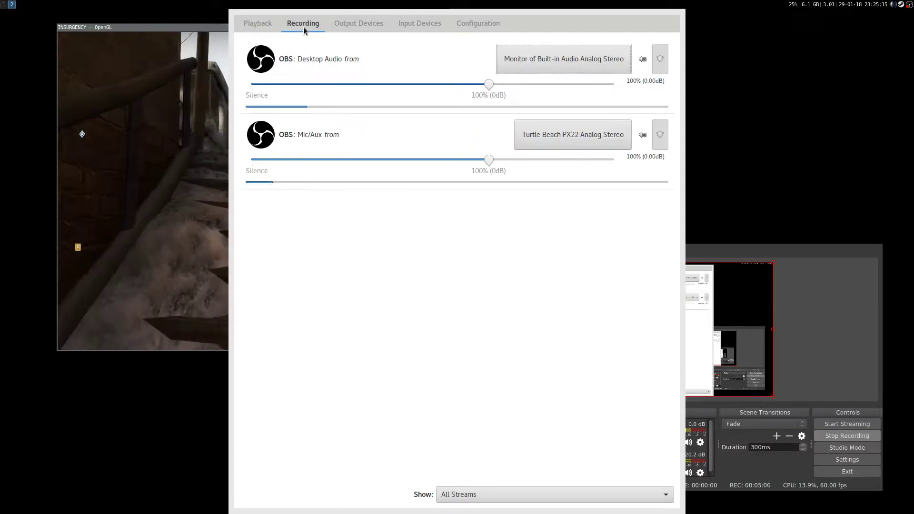
pyautogui.click(355, 28)
pyautogui.click(304, 25)
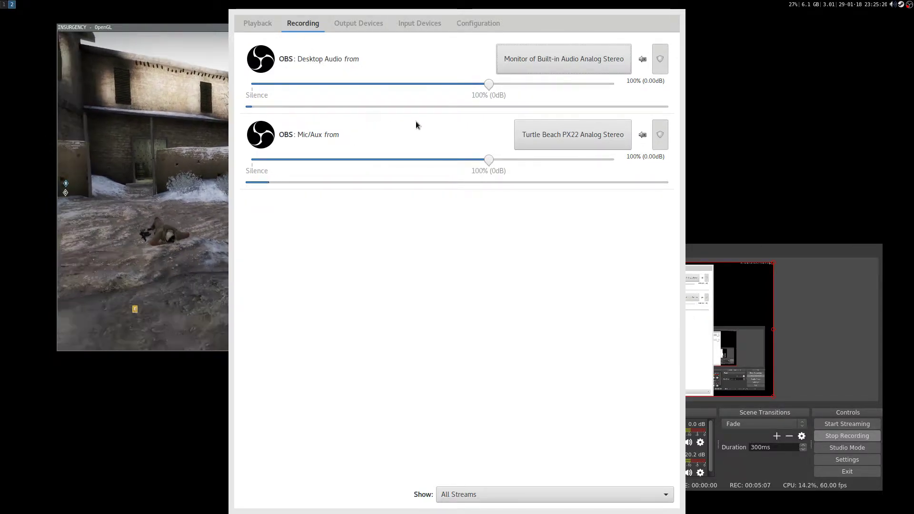
pyautogui.press('super+shift+q')
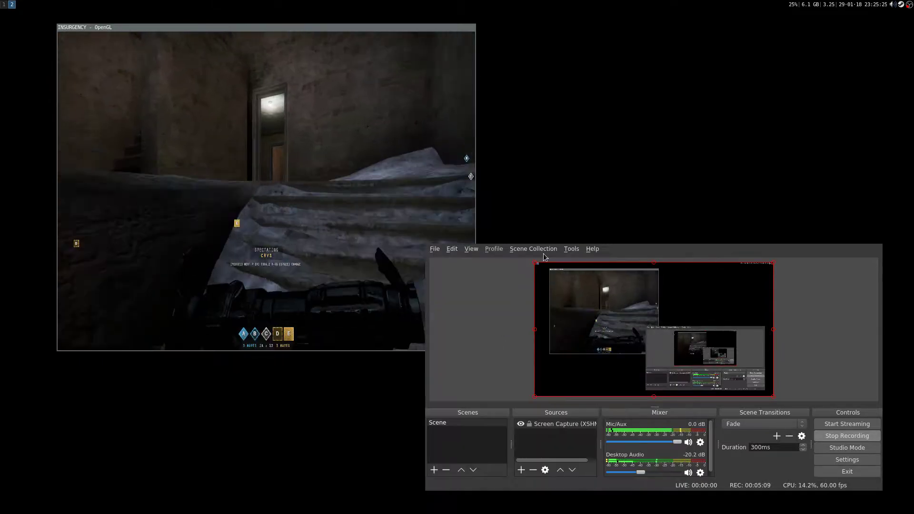
# Examine the recording streams and the Portal 2 playback stream's output devices from the sound tray applet, and dismiss it
pyautogui.rightClick(900, 5)
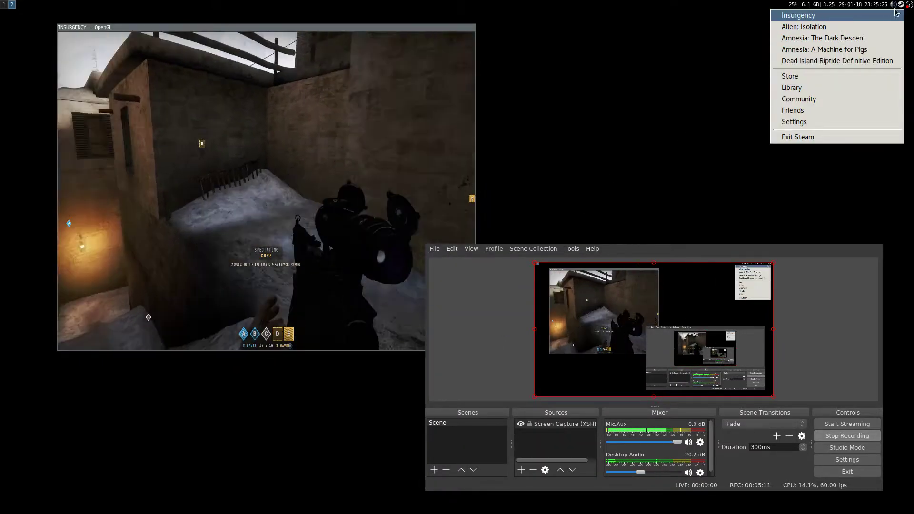
pyautogui.press('Escape')
pyautogui.click(893, 4)
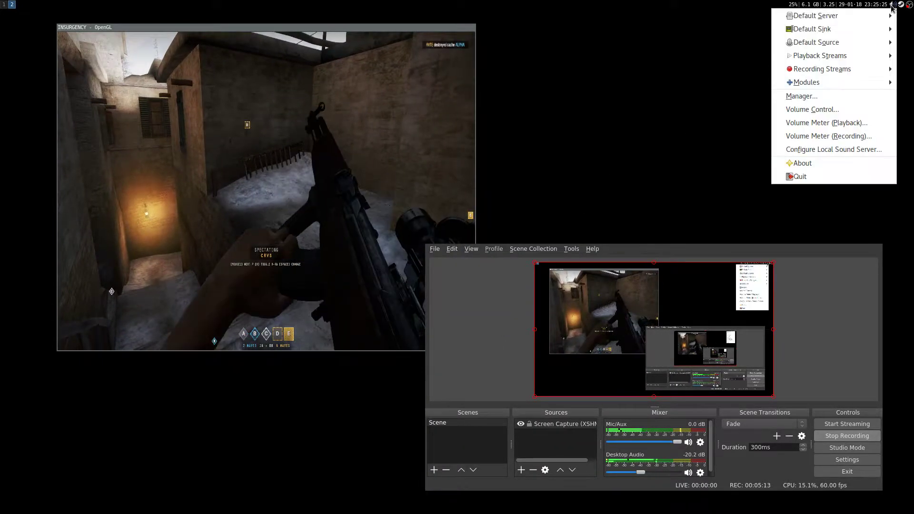
pyautogui.moveTo(829, 72)
pyautogui.moveTo(705, 89)
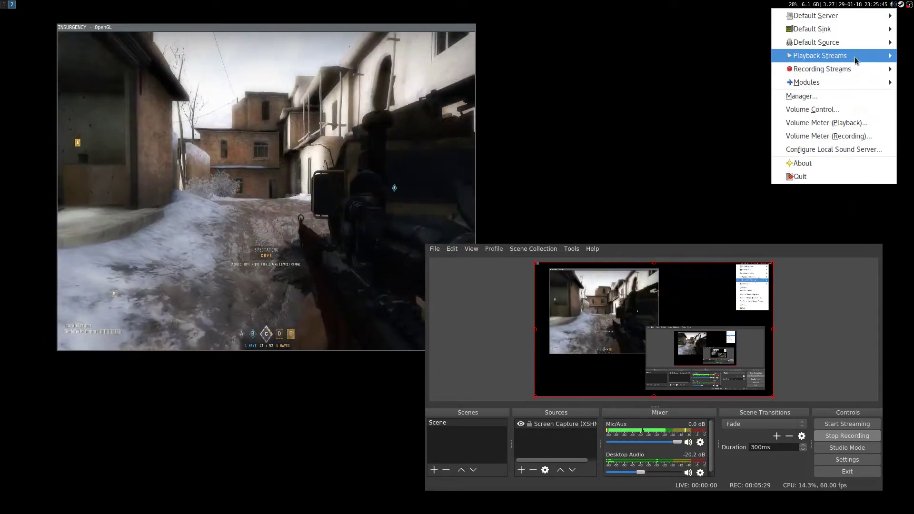
pyautogui.moveTo(887, 15)
pyautogui.moveTo(857, 57)
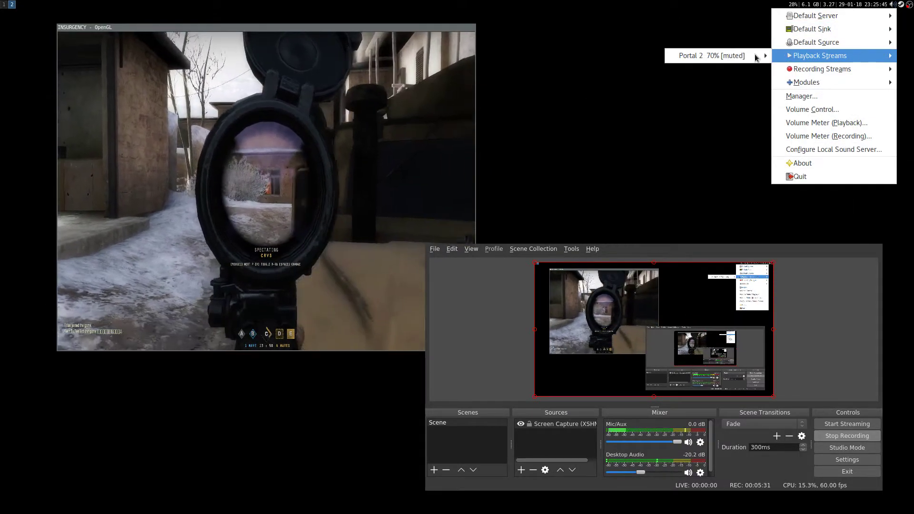
pyautogui.moveTo(757, 58)
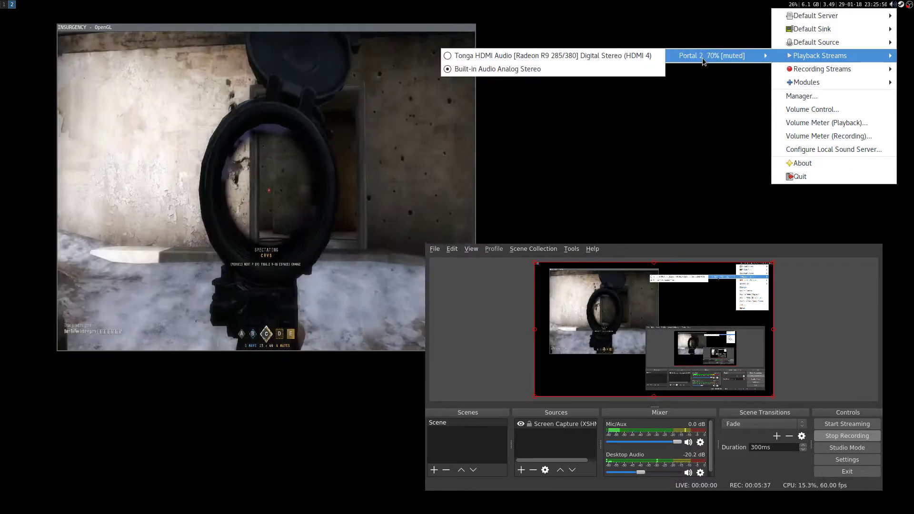
pyautogui.press('Escape')
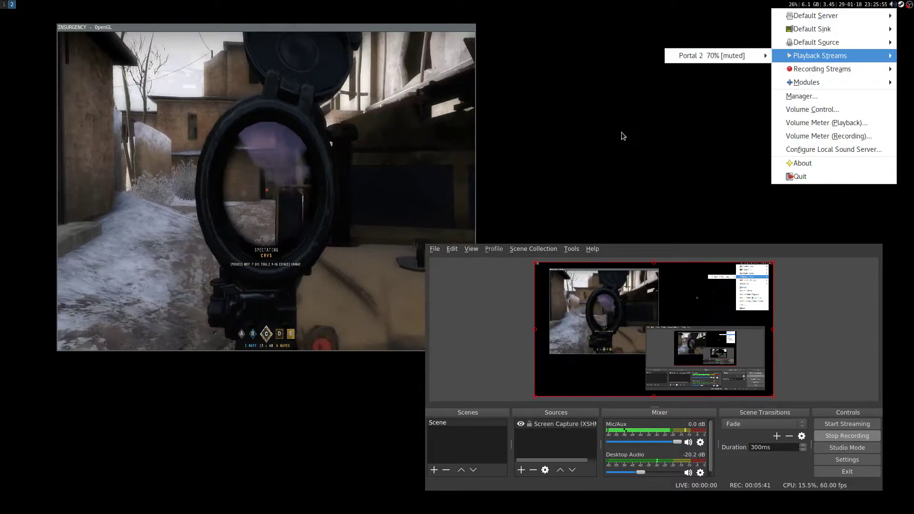
pyautogui.click(621, 137)
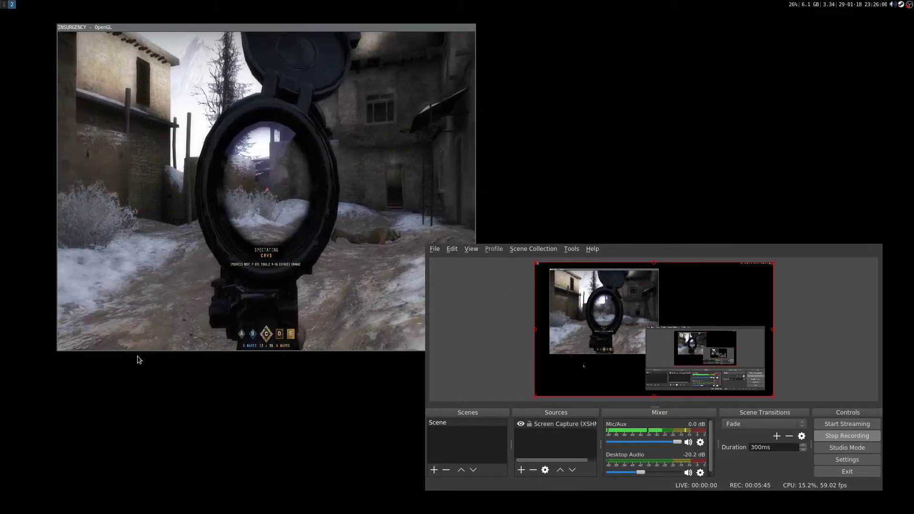
# Switch to workspace 1 with the browser and resume the paused YouTube video about the Federal Reserve
pyautogui.click(4, 6)
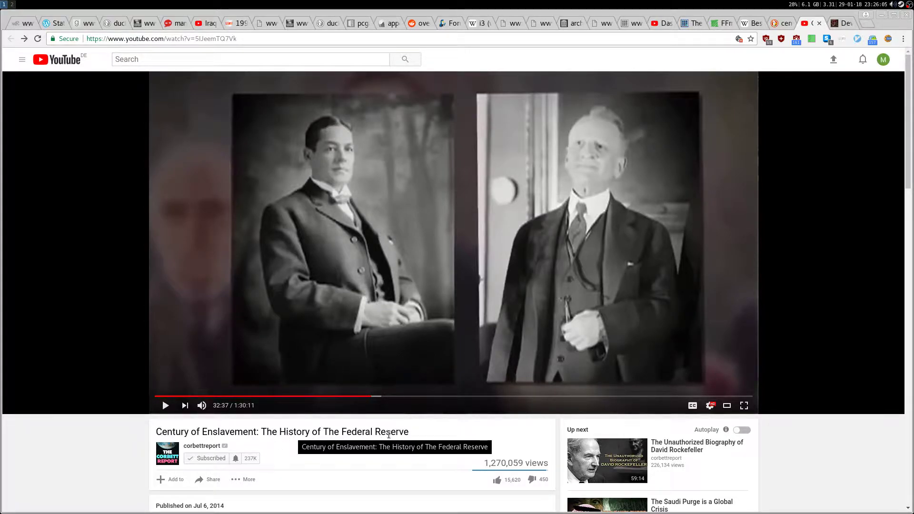
pyautogui.click(413, 265)
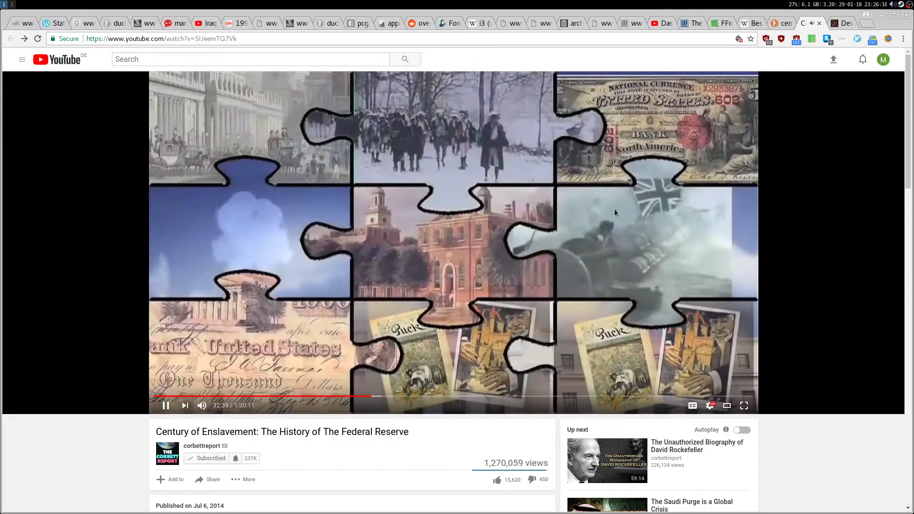
# Show the OBS window and toggle the Chromium playback stream's mute on and off from the sound tray applet
pyautogui.click(909, 6)
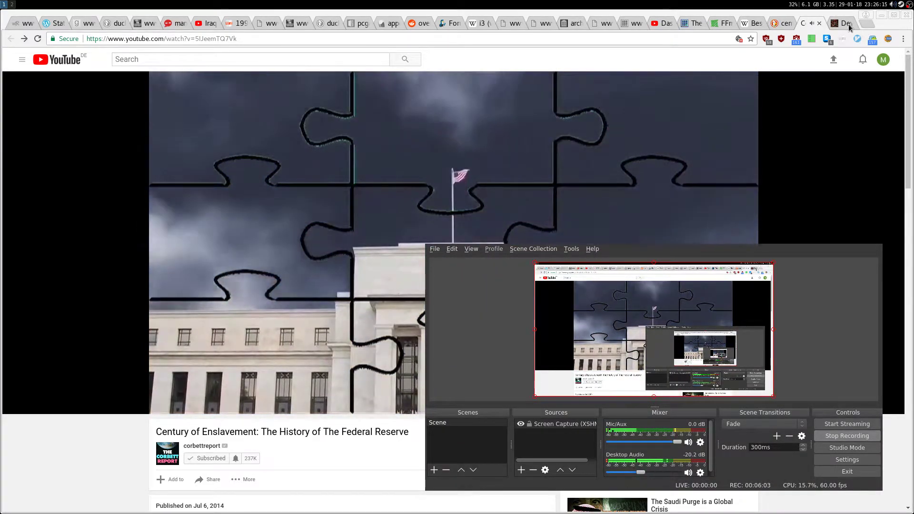
pyautogui.click(893, 4)
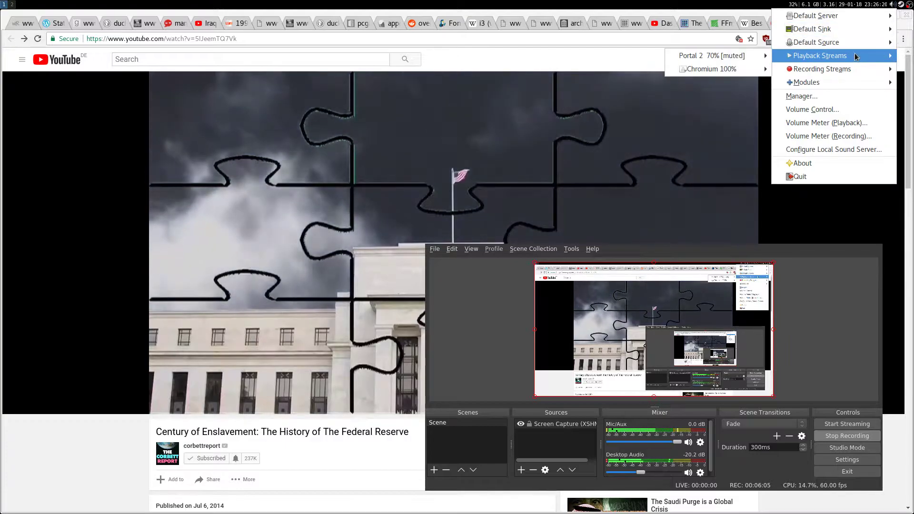
pyautogui.moveTo(718, 69)
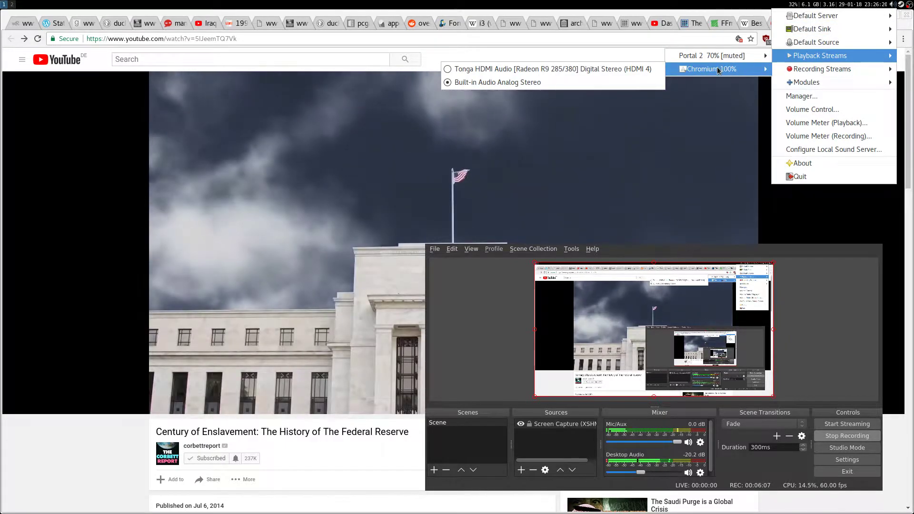
pyautogui.click(717, 68)
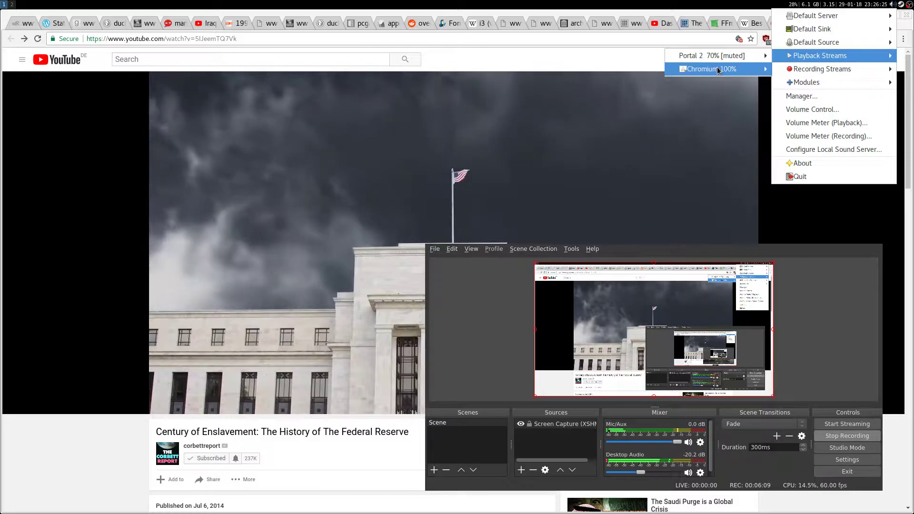
pyautogui.moveTo(717, 66)
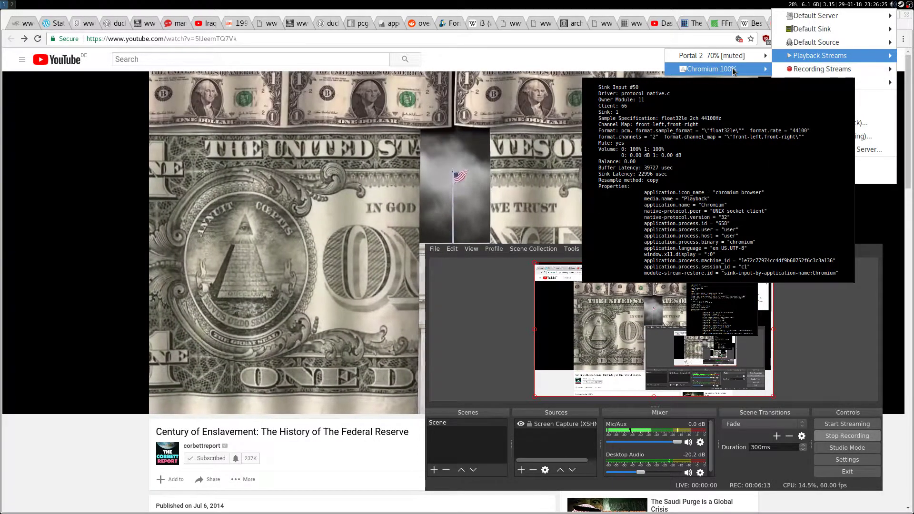
pyautogui.middleClick(728, 70)
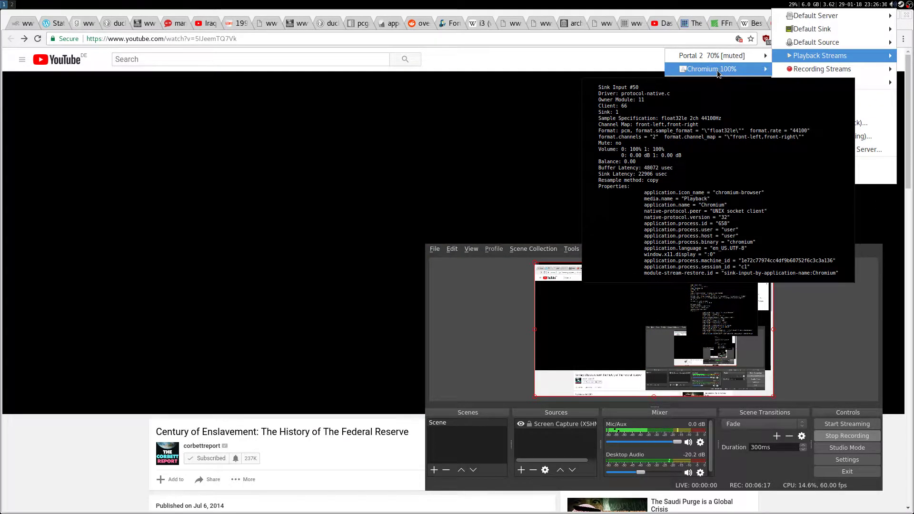
pyautogui.click(717, 70)
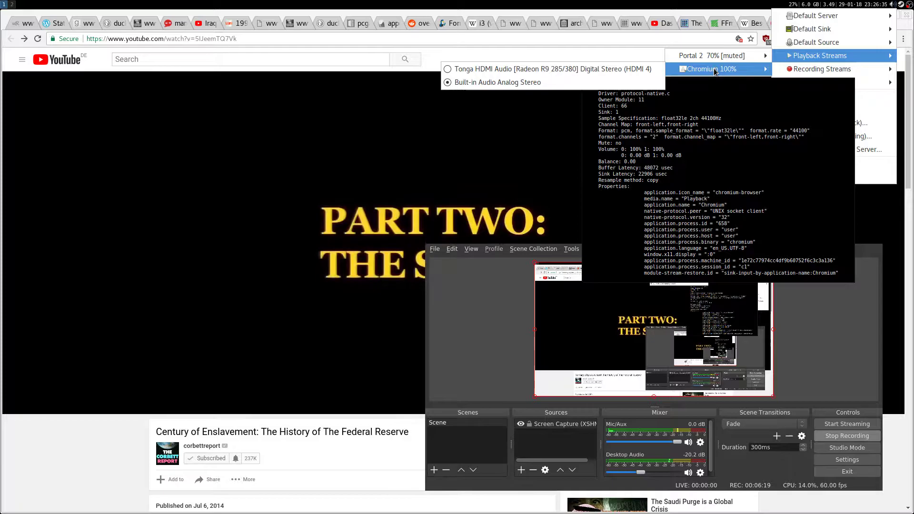
pyautogui.click(715, 71)
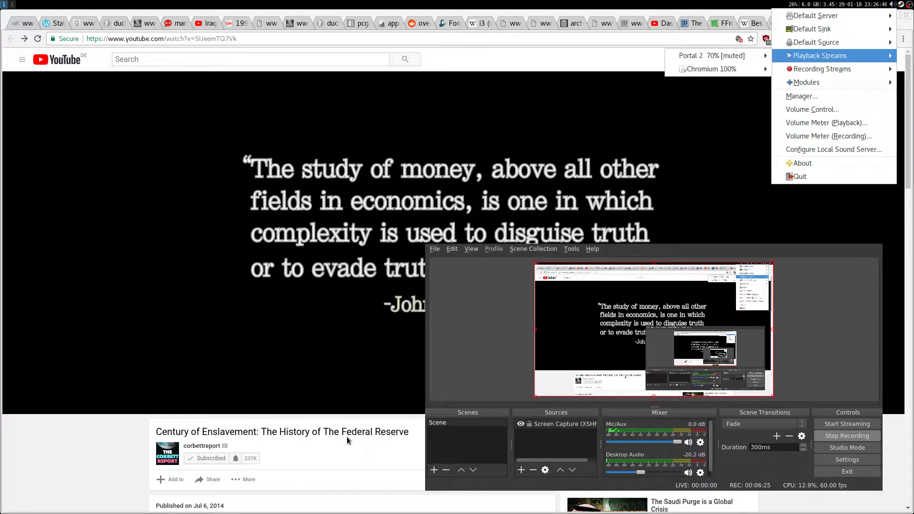
# Raise the Chromium playback stream's volume in stages past 86% from the sound tray applet
pyautogui.moveTo(697, 72)
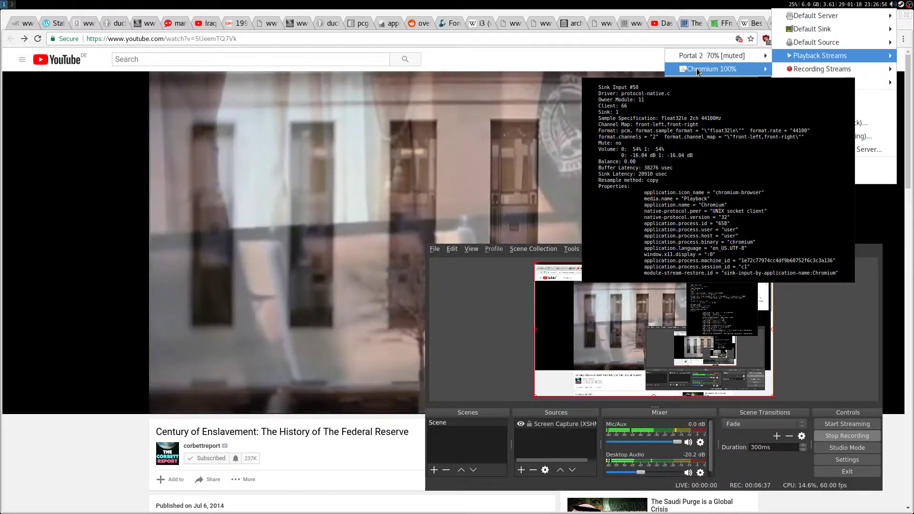
pyautogui.scroll(2, 698, 71)
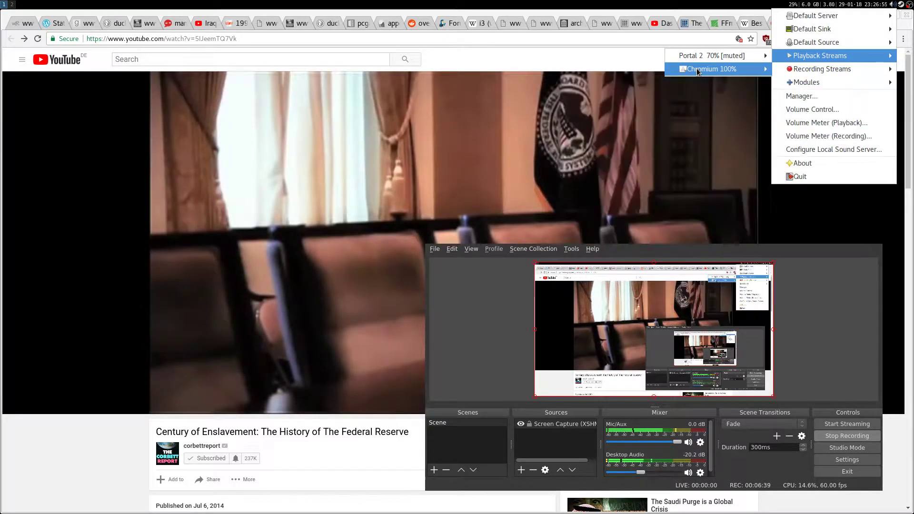
pyautogui.moveTo(698, 70)
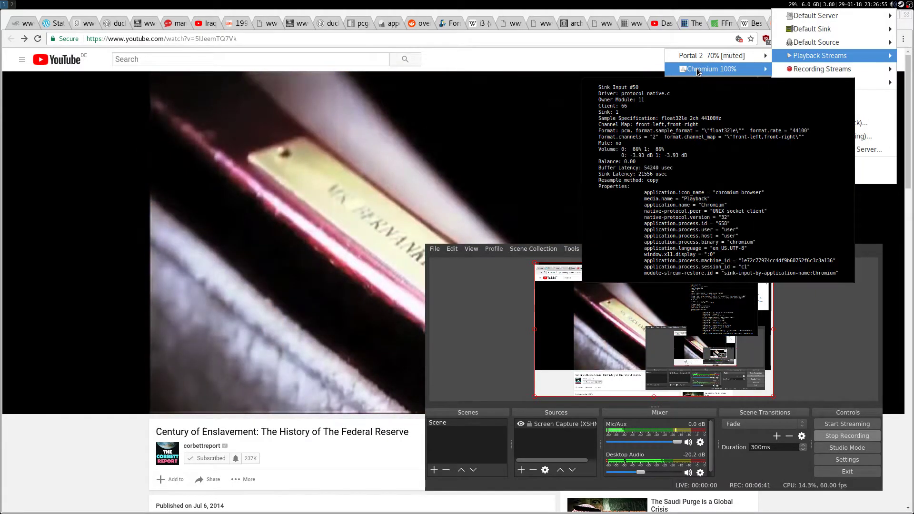
pyautogui.scroll(1, 698, 71)
pyautogui.scroll(2, 698, 72)
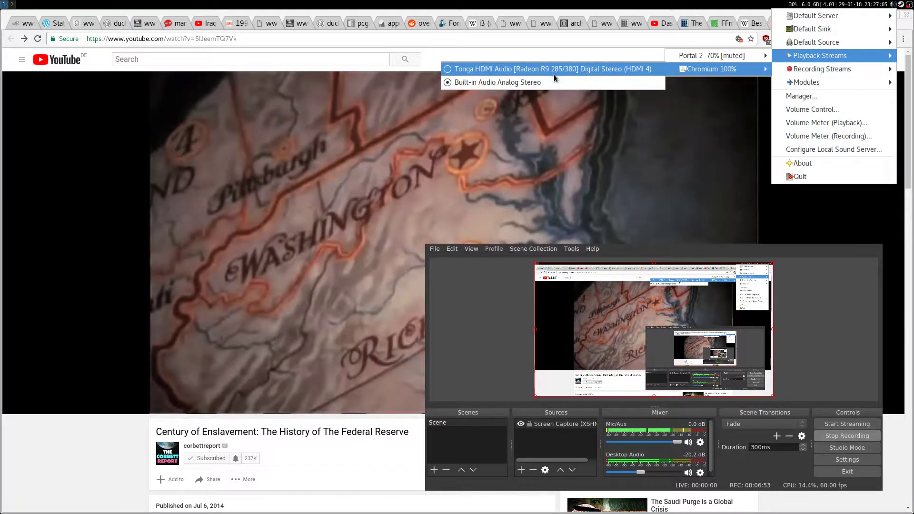
# Switch the Chromium playback stream's output to Tonga HDMI Audio Digital Stereo (HDMI 4) and back to Built-in Audio Analog Stereo
pyautogui.click(555, 69)
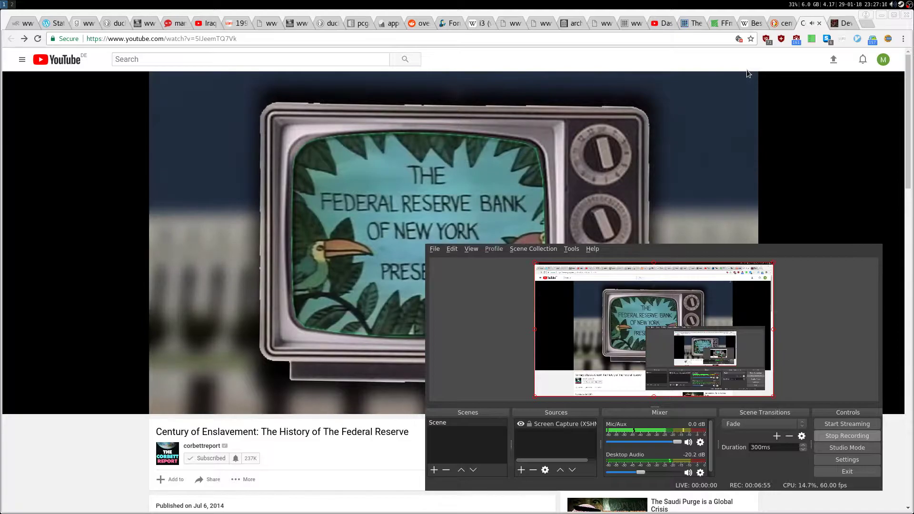
pyautogui.click(893, 5)
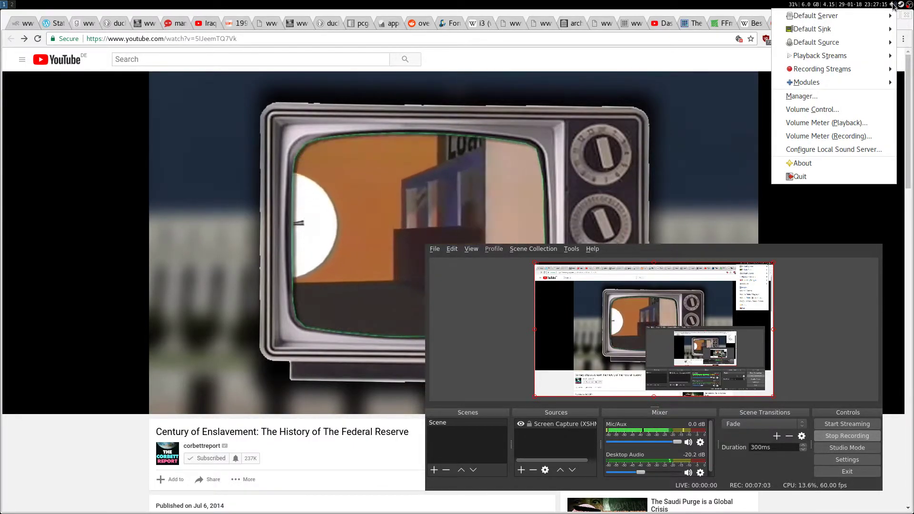
pyautogui.moveTo(877, 58)
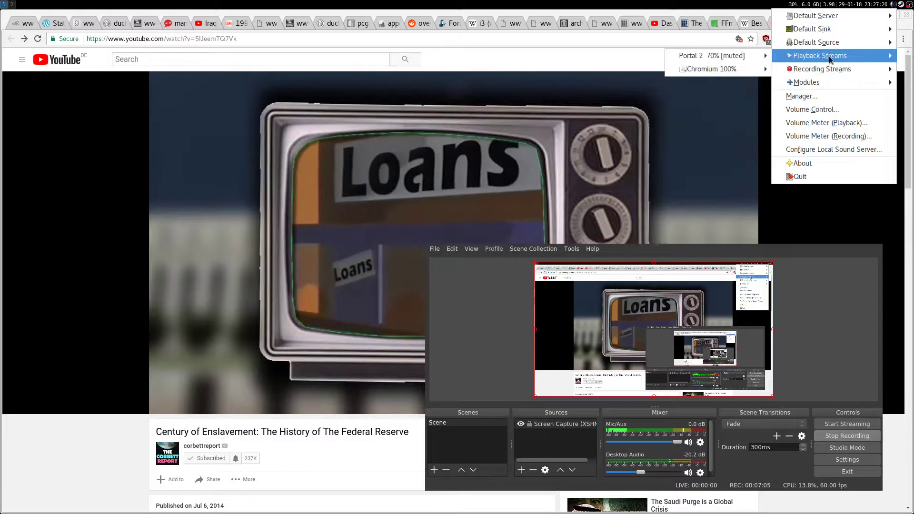
pyautogui.moveTo(729, 61)
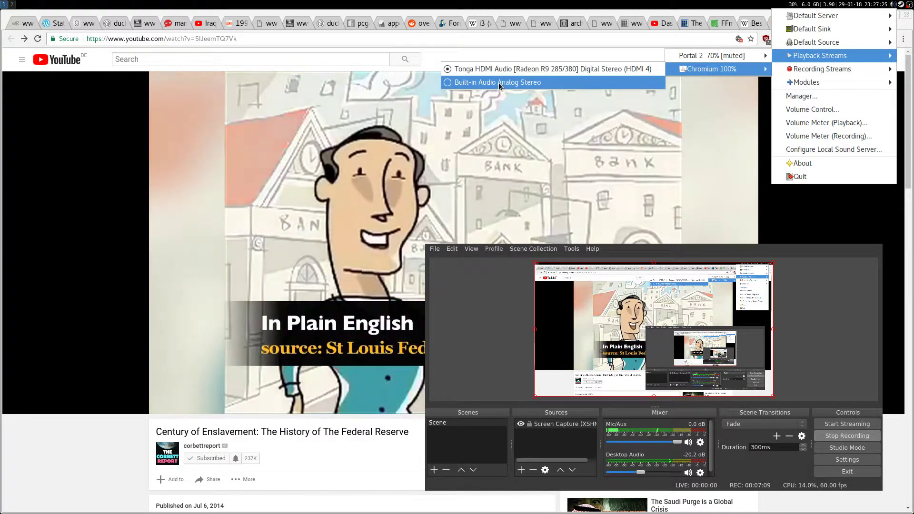
pyautogui.click(513, 83)
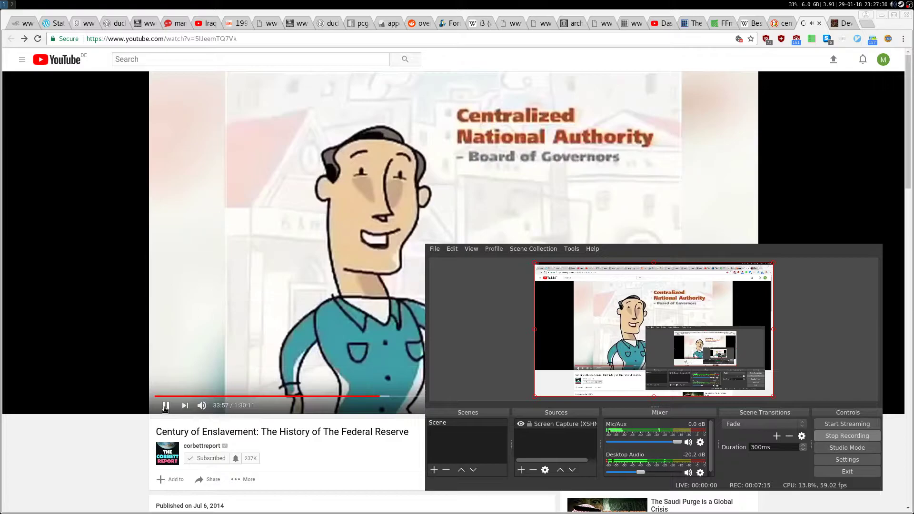
# Pause the YouTube video, and review the default sources and the playback and recording streams in the sound tray applet before dismissing it
pyautogui.press('space')
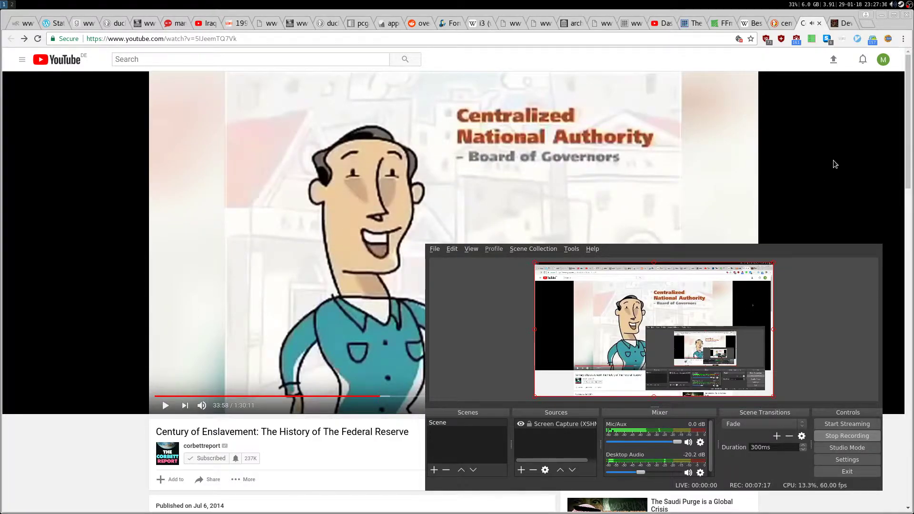
pyautogui.click(893, 7)
pyautogui.moveTo(872, 36)
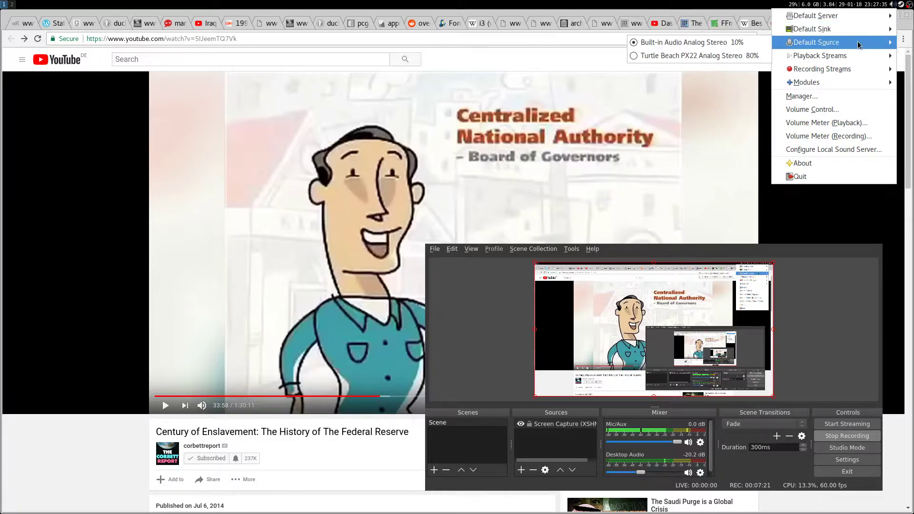
pyautogui.moveTo(710, 45)
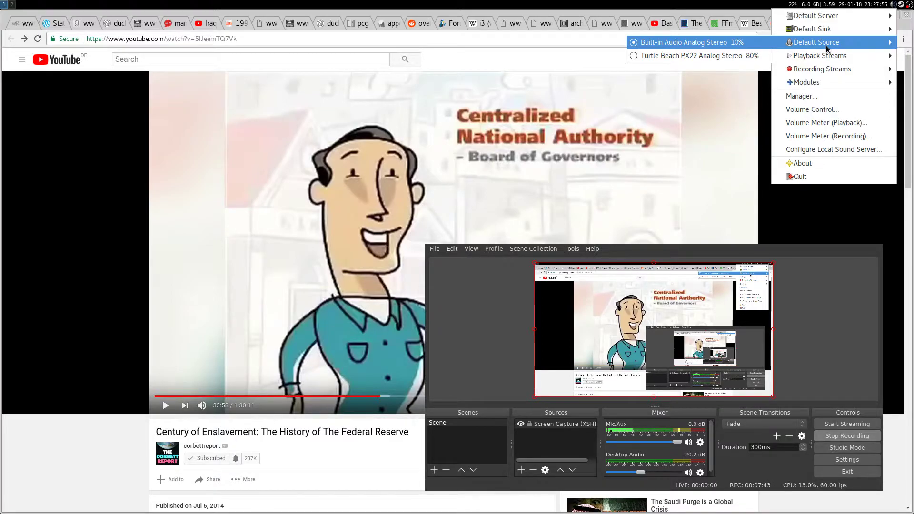
pyautogui.moveTo(827, 56)
pyautogui.moveTo(733, 57)
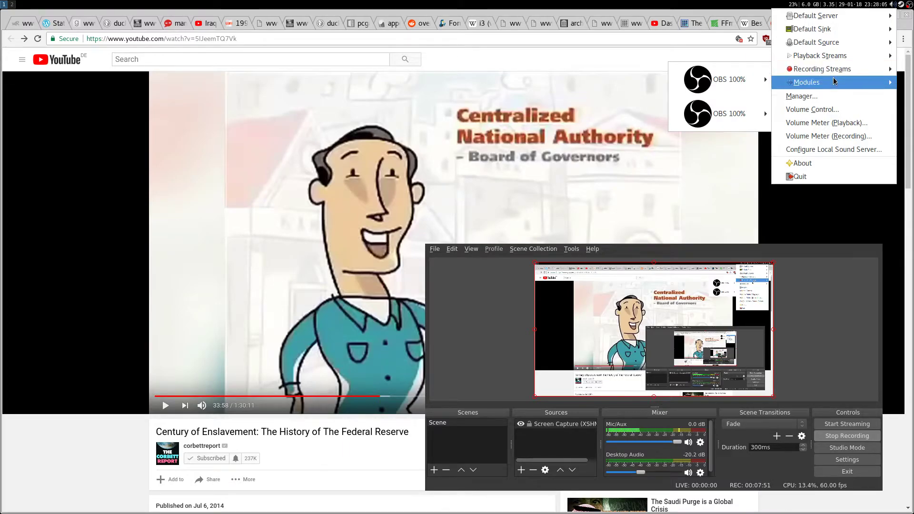
pyautogui.moveTo(832, 86)
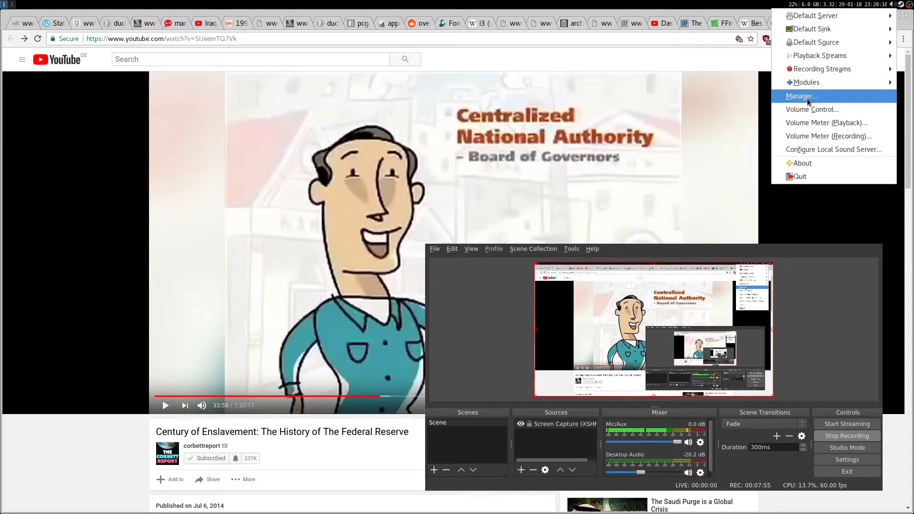
pyautogui.click(100, 186)
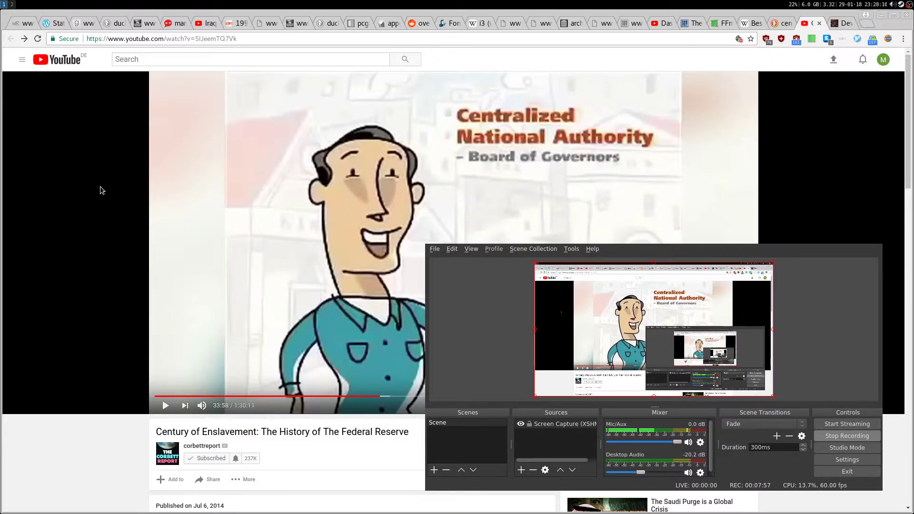
# Open a terminal on workspace 3 and query the installed package's details with pacman -Qii pasystray
pyautogui.press('super+3')
pyautogui.press('super+Return')
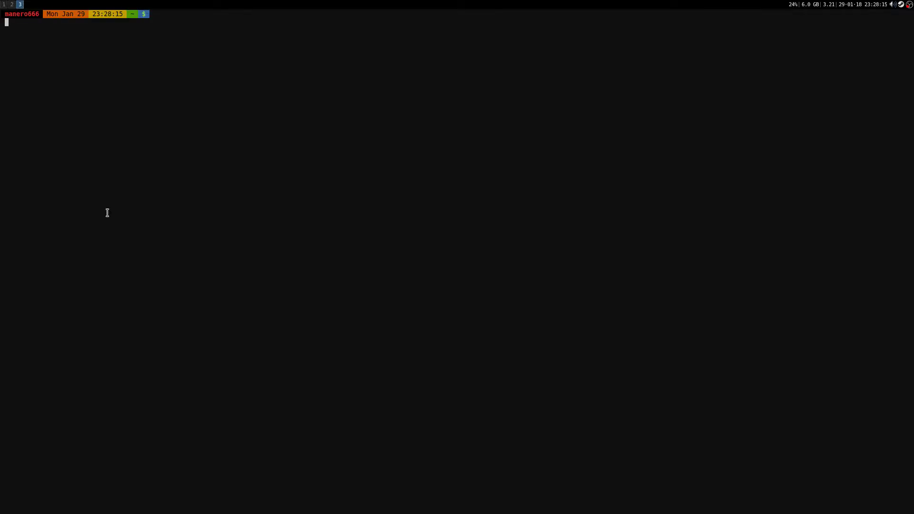
pyautogui.write('pacman -Qii pasystray')
pyautogui.press('Return')
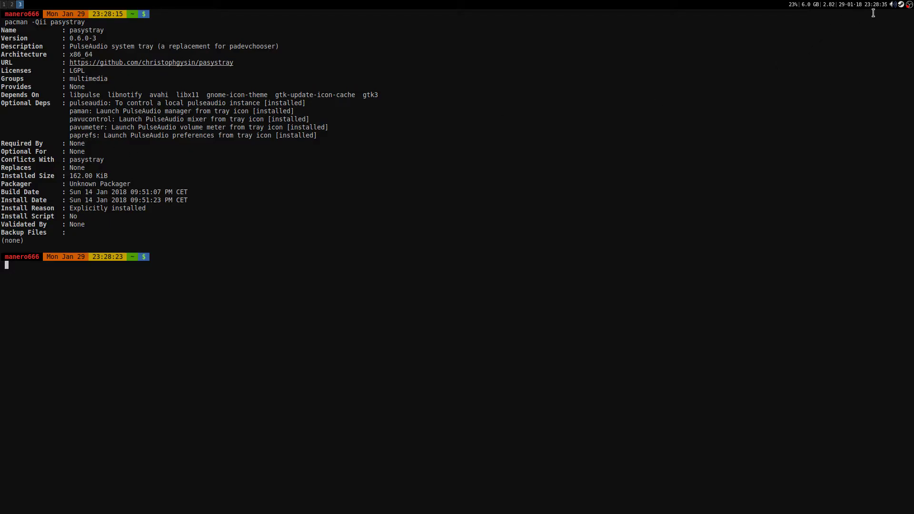
# Open one playback and two recording volume meters from the sound tray applet, and close two of the three meters
pyautogui.click(893, 5)
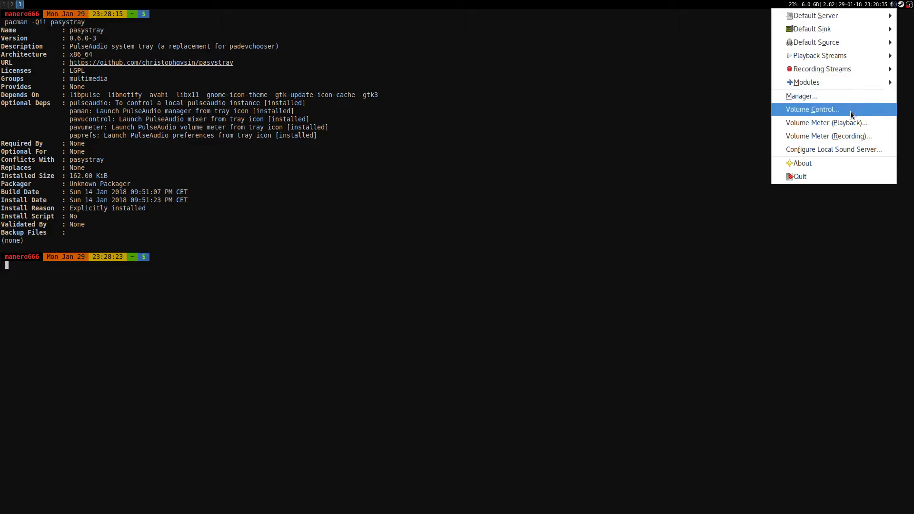
pyautogui.click(809, 123)
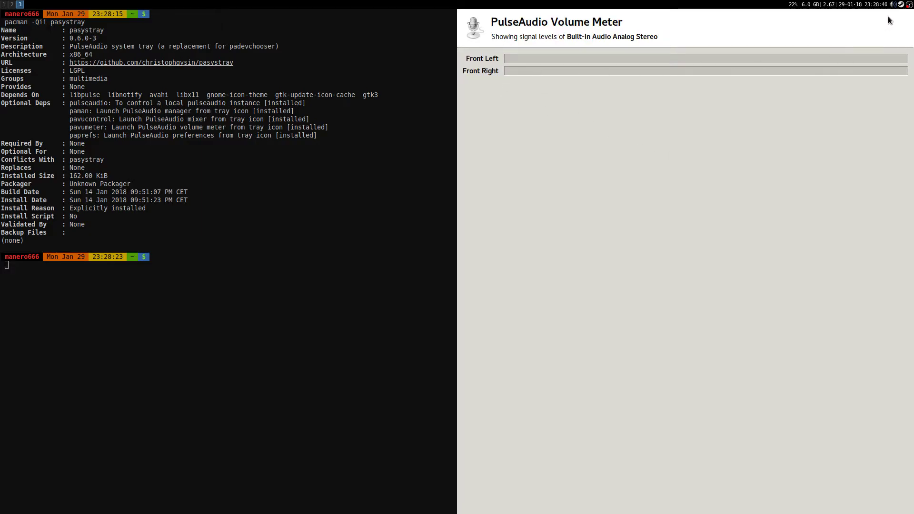
pyautogui.click(893, 5)
pyautogui.click(853, 135)
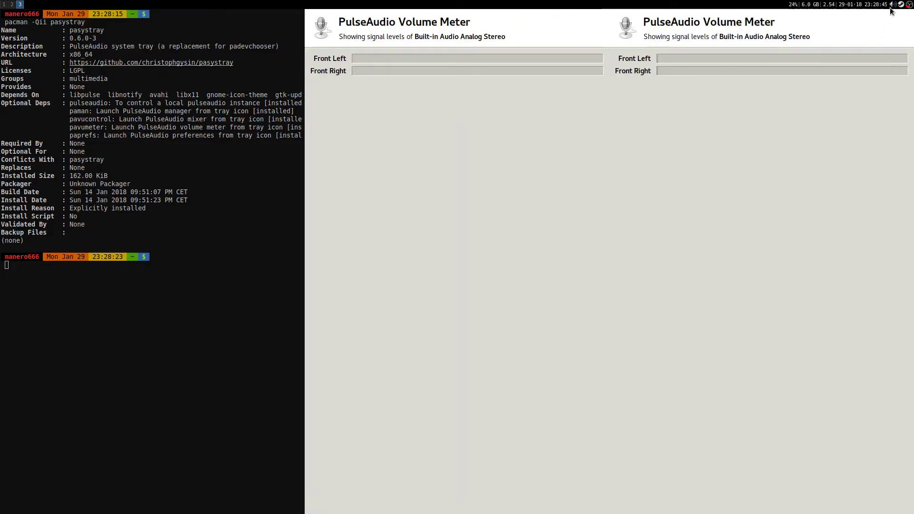
pyautogui.click(893, 5)
pyautogui.click(836, 136)
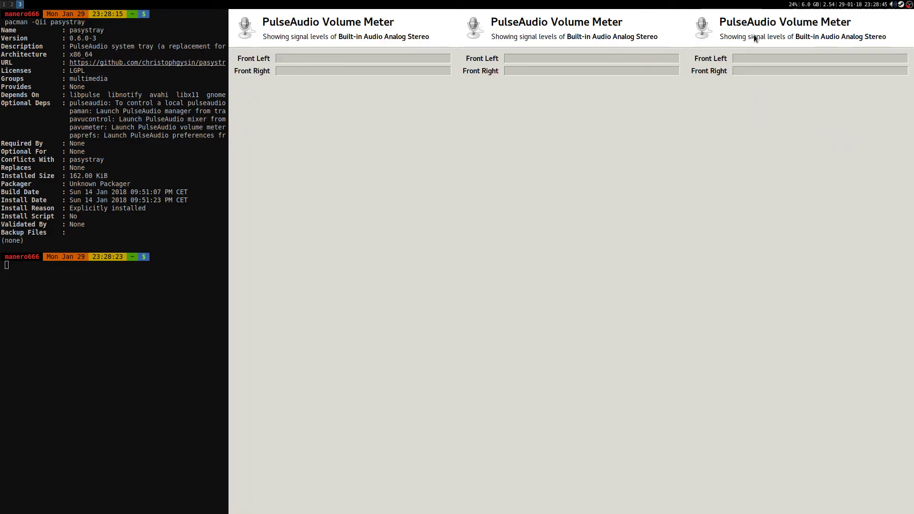
pyautogui.press('super+shift+q')
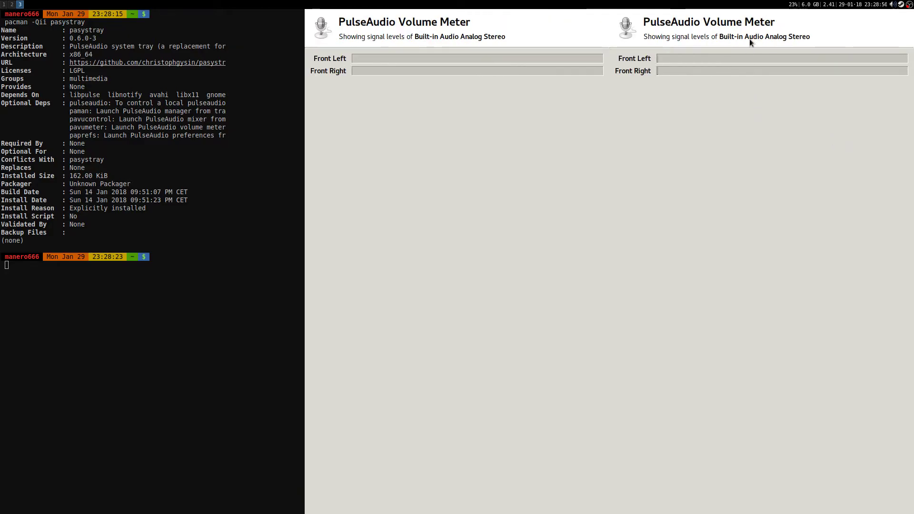
pyautogui.press('super+shift+q')
# Switch the PulseAudio Volume Meter recording stream's source to Turtle Beach PX22 Analog Stereo, and close the remaining meter window
pyautogui.click(894, 5)
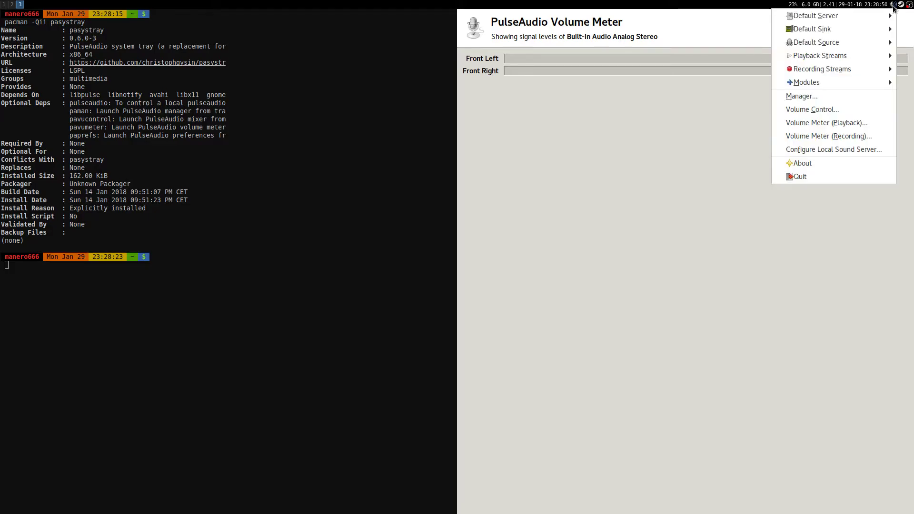
pyautogui.moveTo(792, 72)
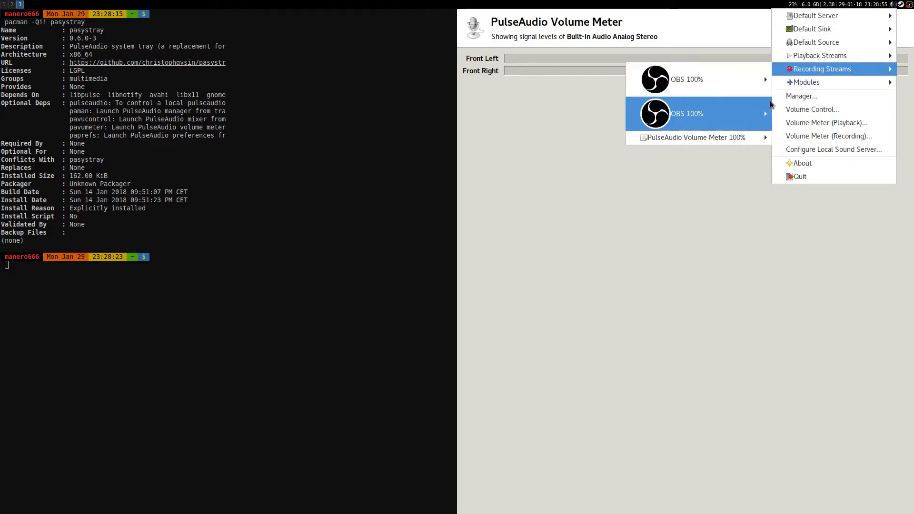
pyautogui.moveTo(747, 139)
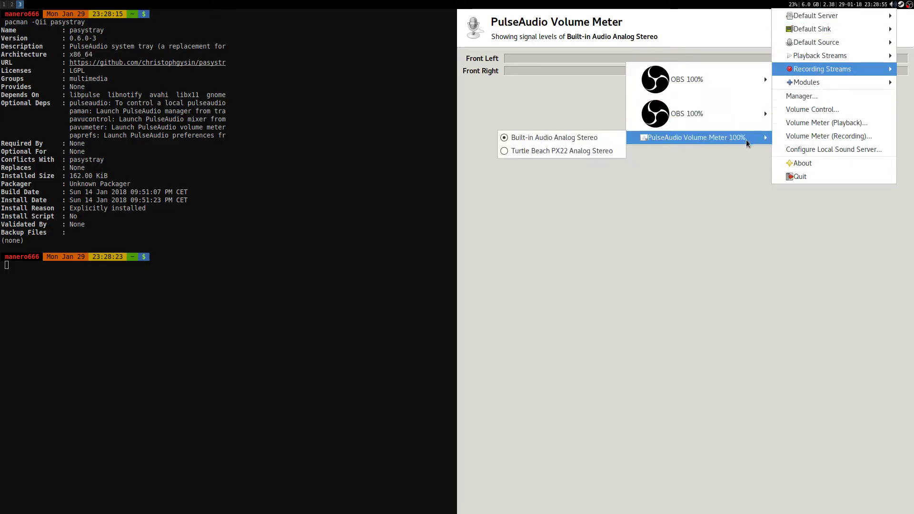
pyautogui.click(590, 151)
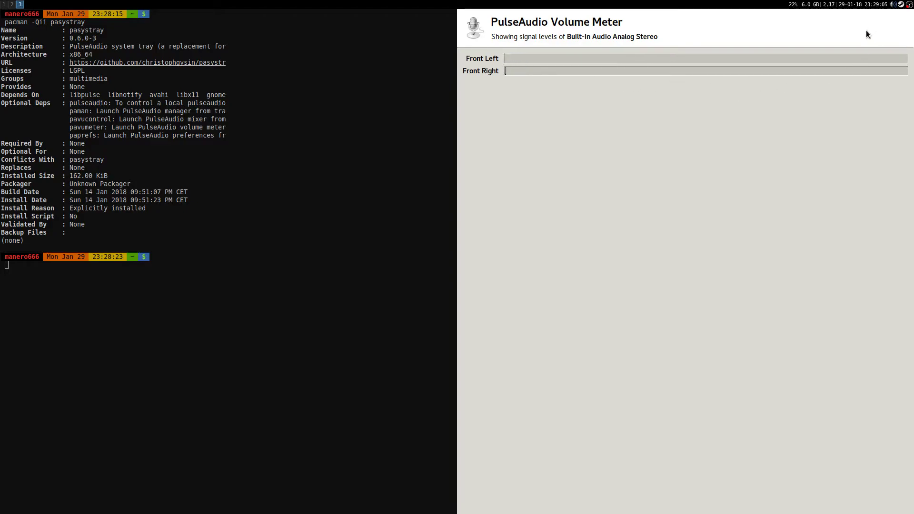
pyautogui.press('super+shift+q')
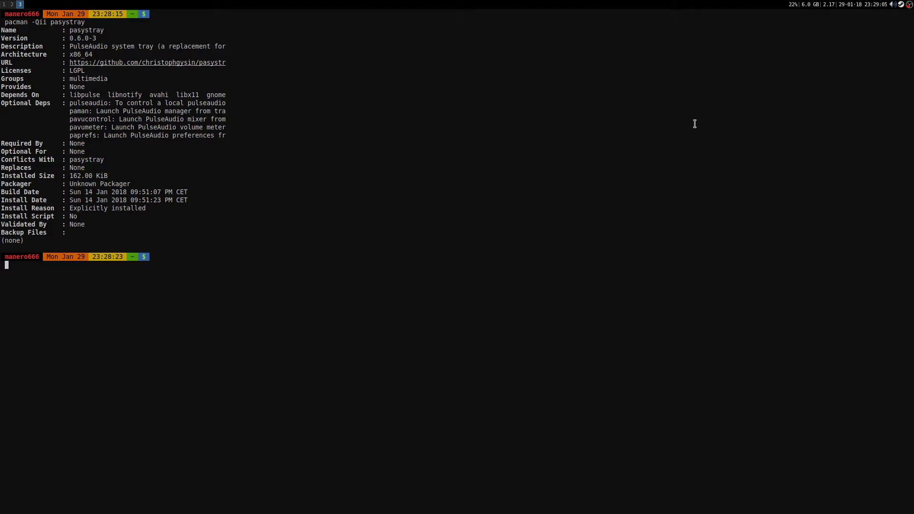
# Review the default sinks and the playback streams in the sound tray applet, and dismiss it
pyautogui.click(893, 6)
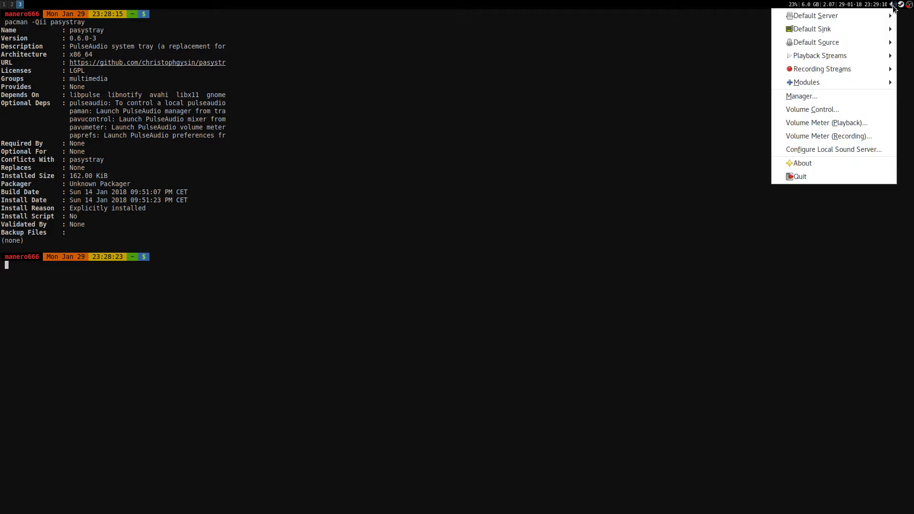
pyautogui.moveTo(881, 21)
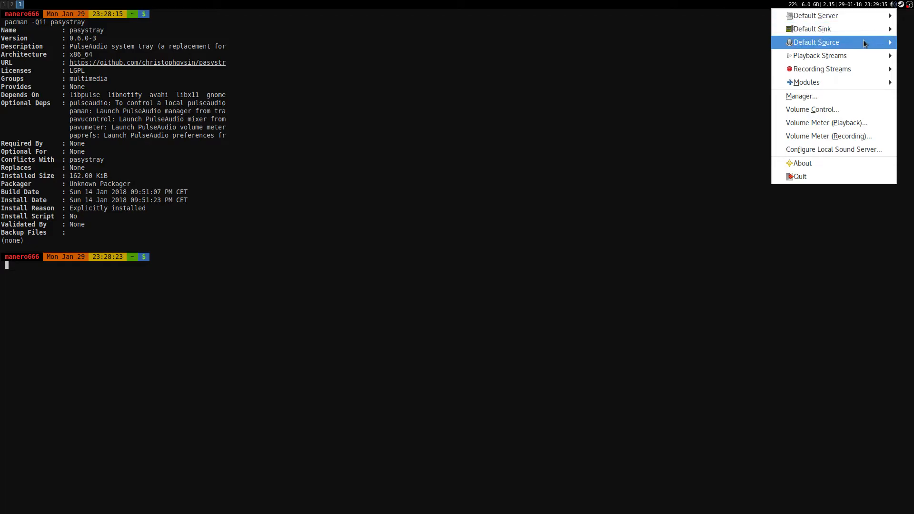
pyautogui.moveTo(850, 59)
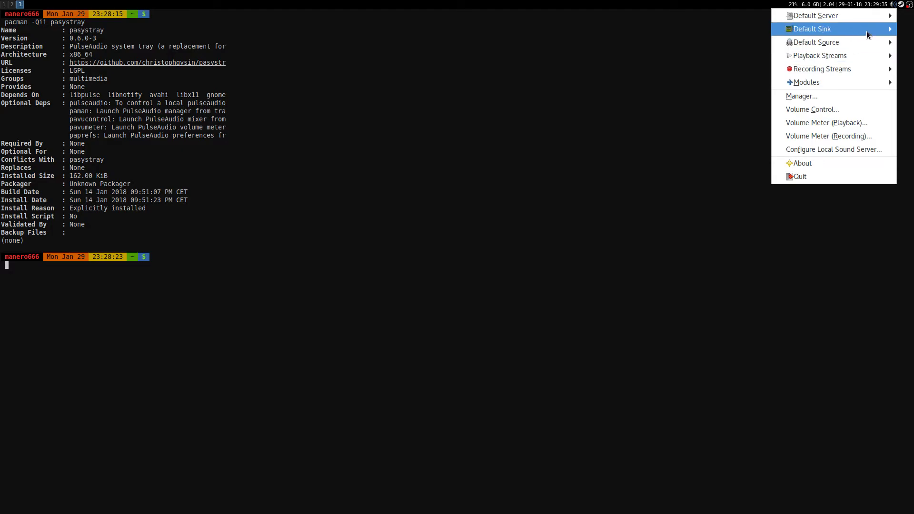
pyautogui.click(893, 6)
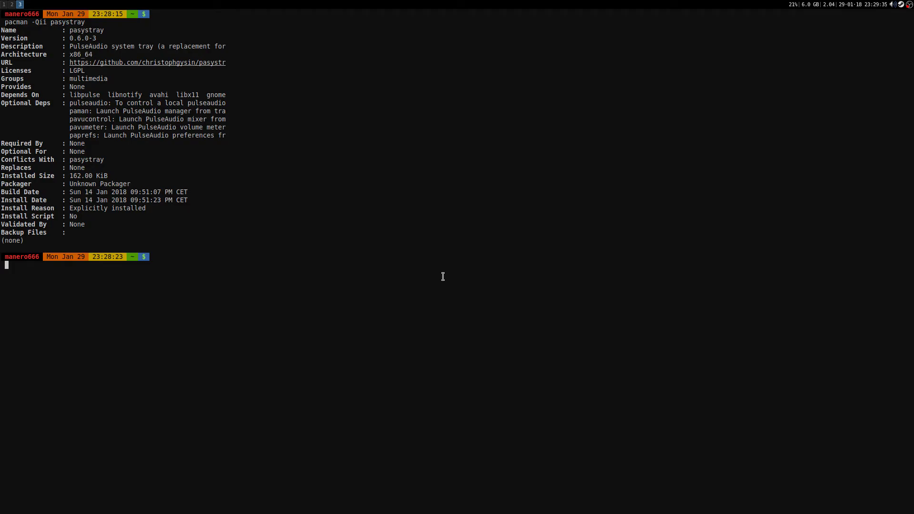
pyautogui.click(893, 6)
pyautogui.moveTo(867, 80)
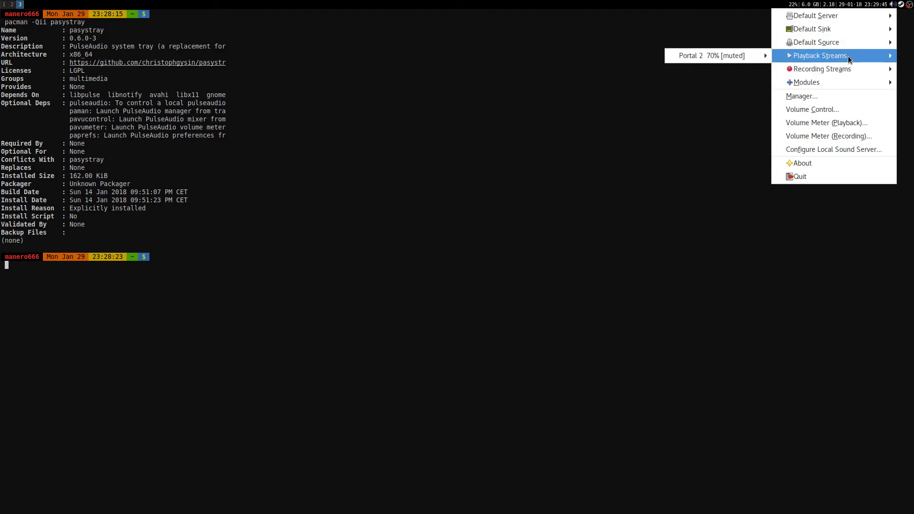
pyautogui.moveTo(849, 28)
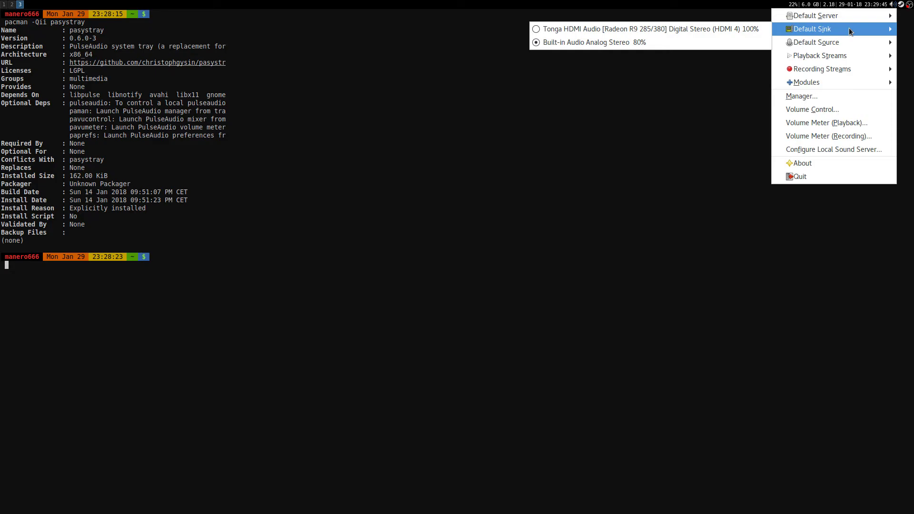
pyautogui.press('Escape')
pyautogui.press('Escape')
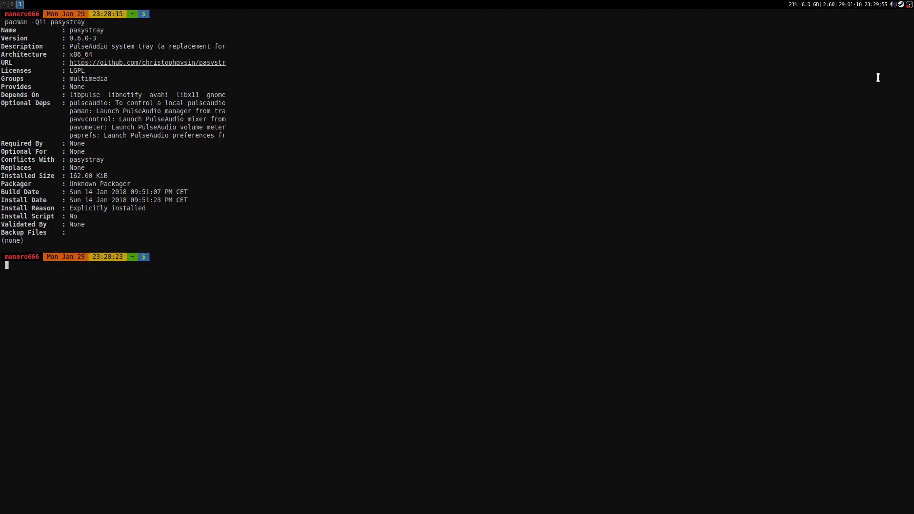
pyautogui.click(893, 5)
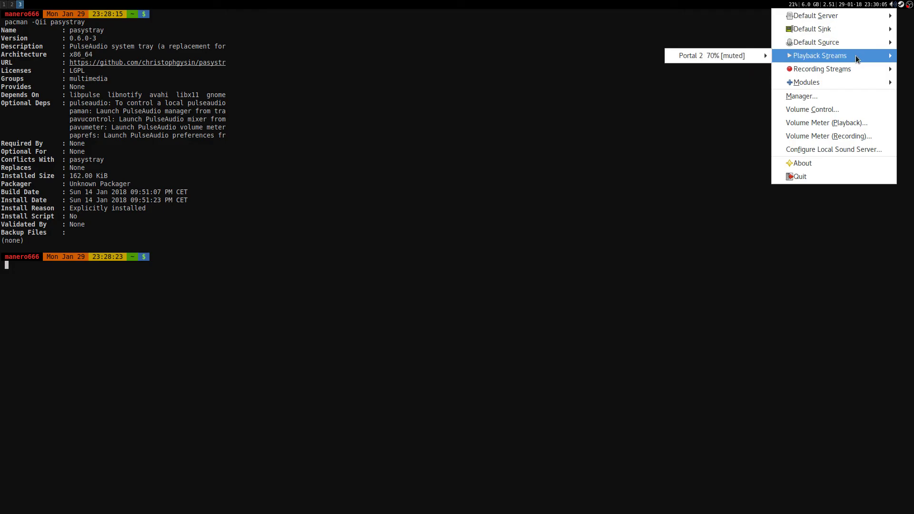
pyautogui.click(738, 106)
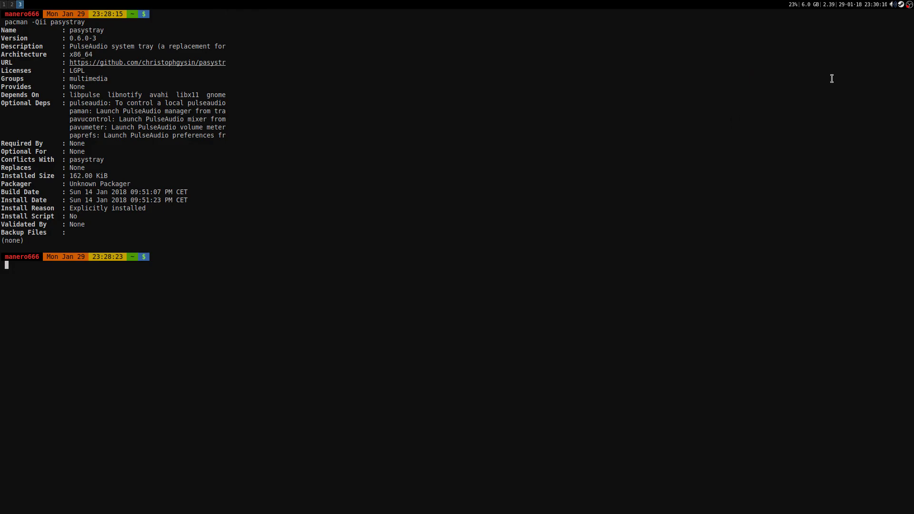
# Stop the screen recording through the recorder's system tray applet
pyautogui.rightClick(910, 7)
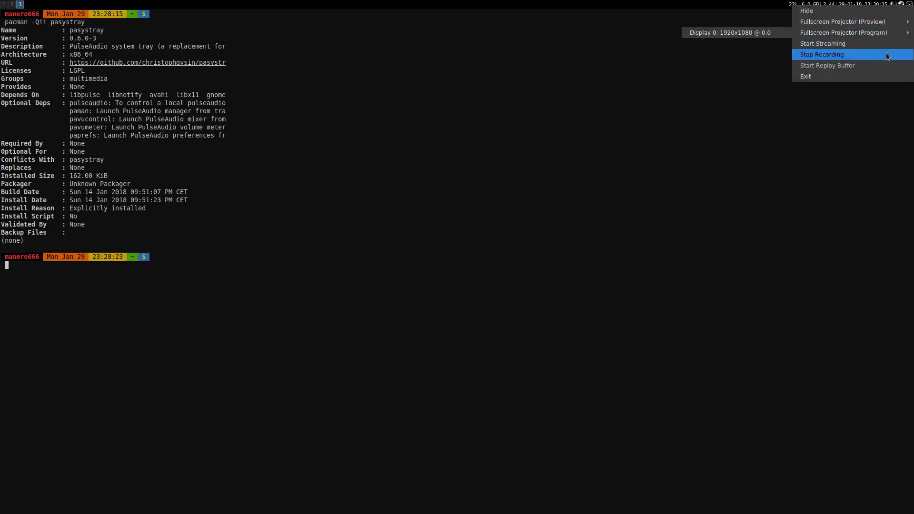